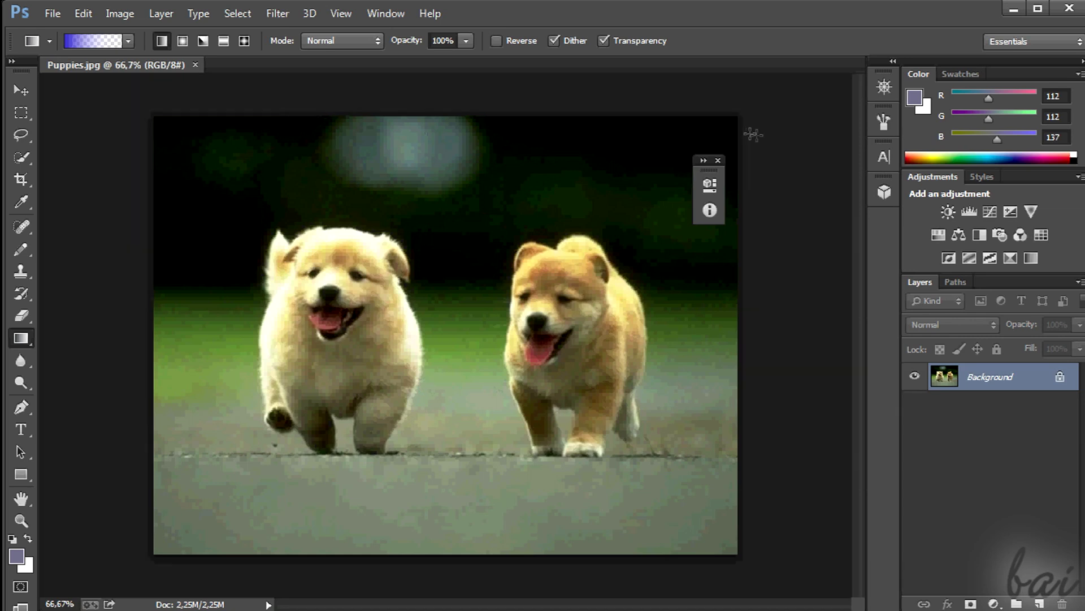
# Close the floating mini panel and switch to the Rectangular Marquee tool.
pyautogui.click(720, 161)
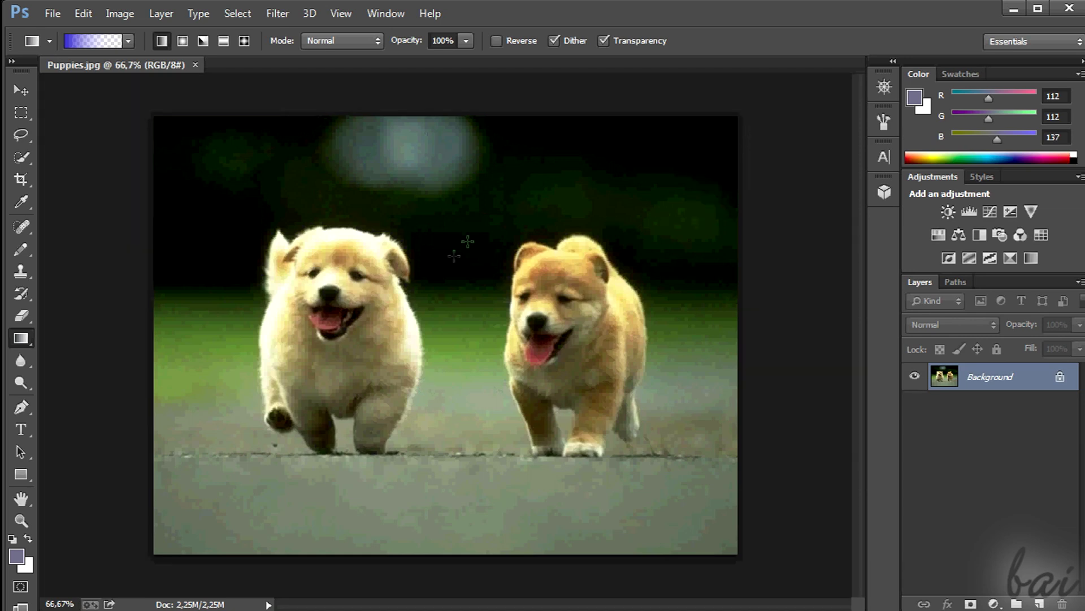
pyautogui.scroll(-1, 454, 285)
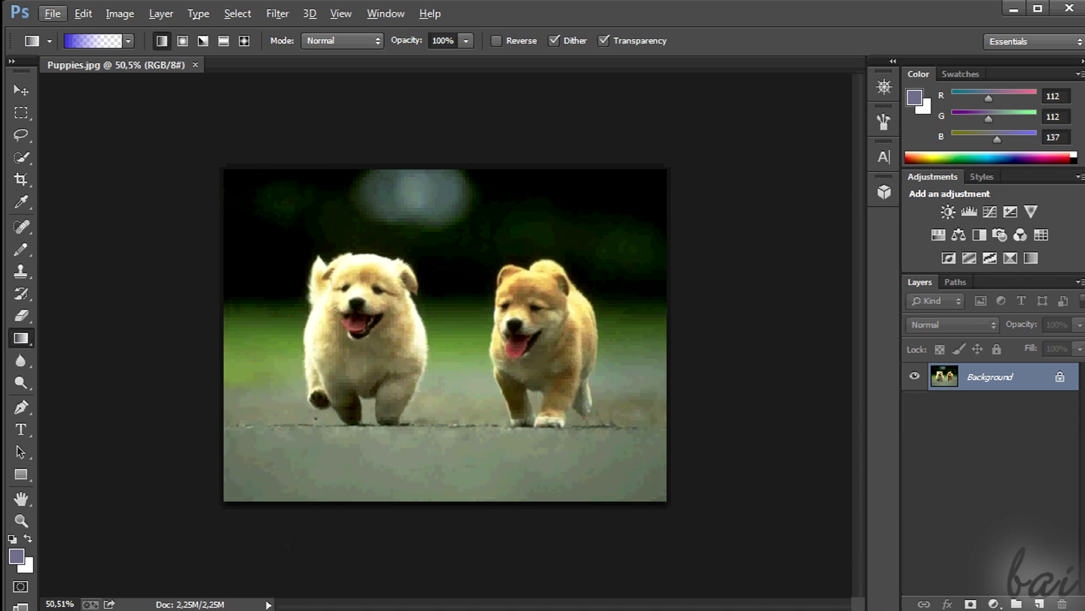
pyautogui.click(22, 113)
# Select the whole photo, unlock Background as Layer 0, add an Invert adjustment and try highlight hues.
pyautogui.moveTo(225, 169); pyautogui.dragTo(667, 501)
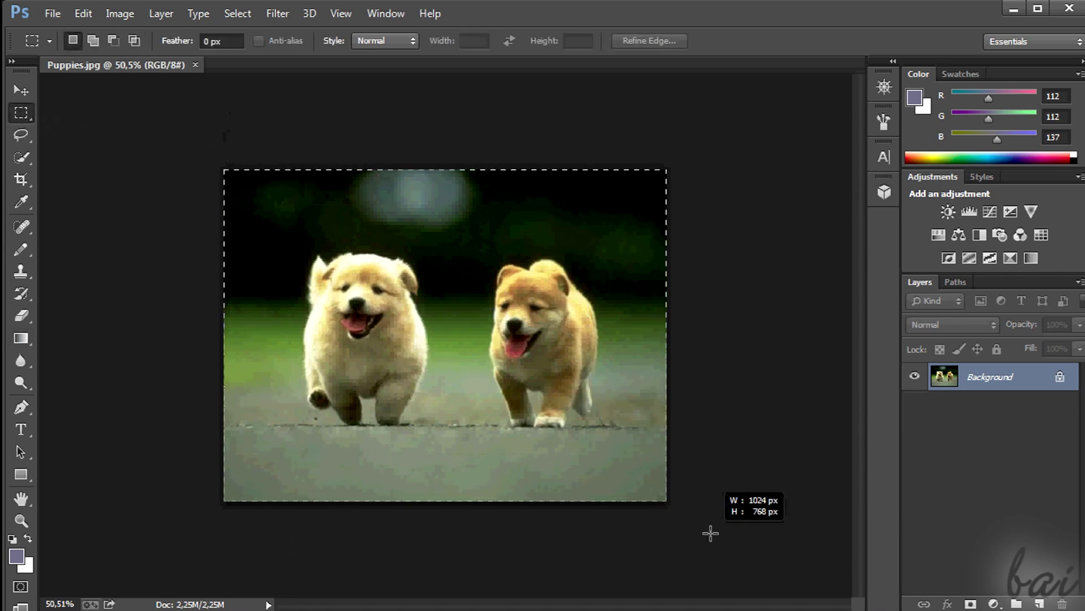
pyautogui.doubleClick(986, 379)
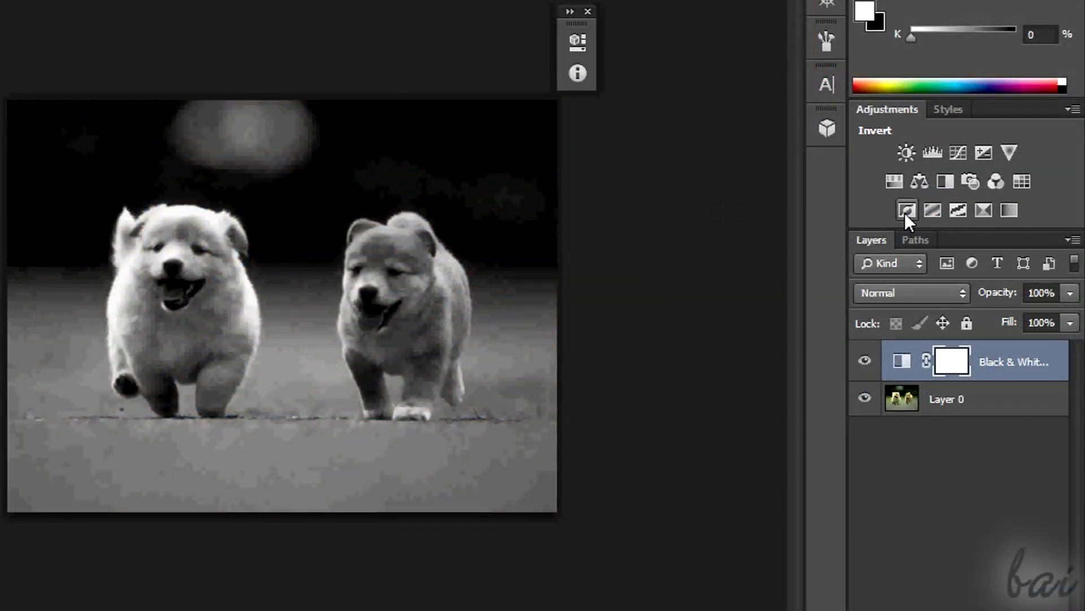
pyautogui.click(905, 213)
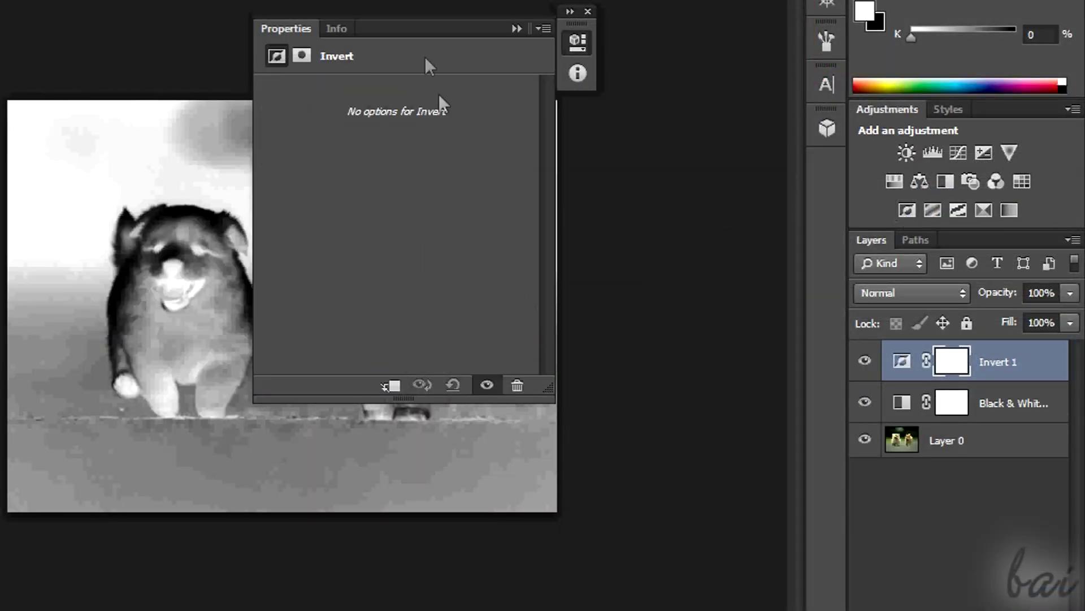
pyautogui.moveTo(433, 26); pyautogui.dragTo(698, 57)
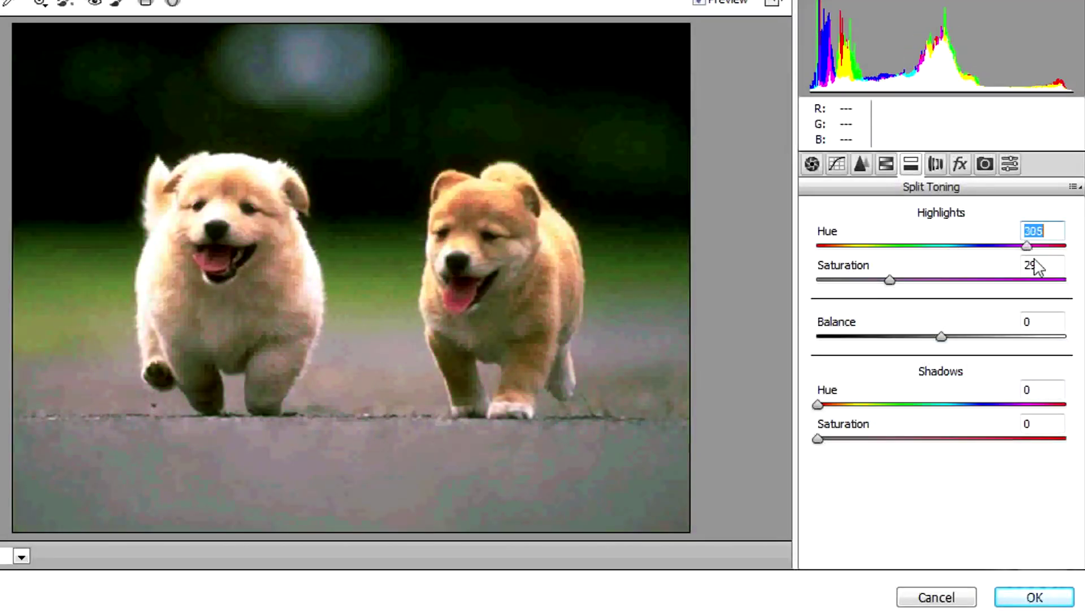
pyautogui.moveTo(925, 246)
pyautogui.mouseDown()
pyautogui.moveTo(877, 247)
pyautogui.moveTo(998, 280)
pyautogui.mouseUp()
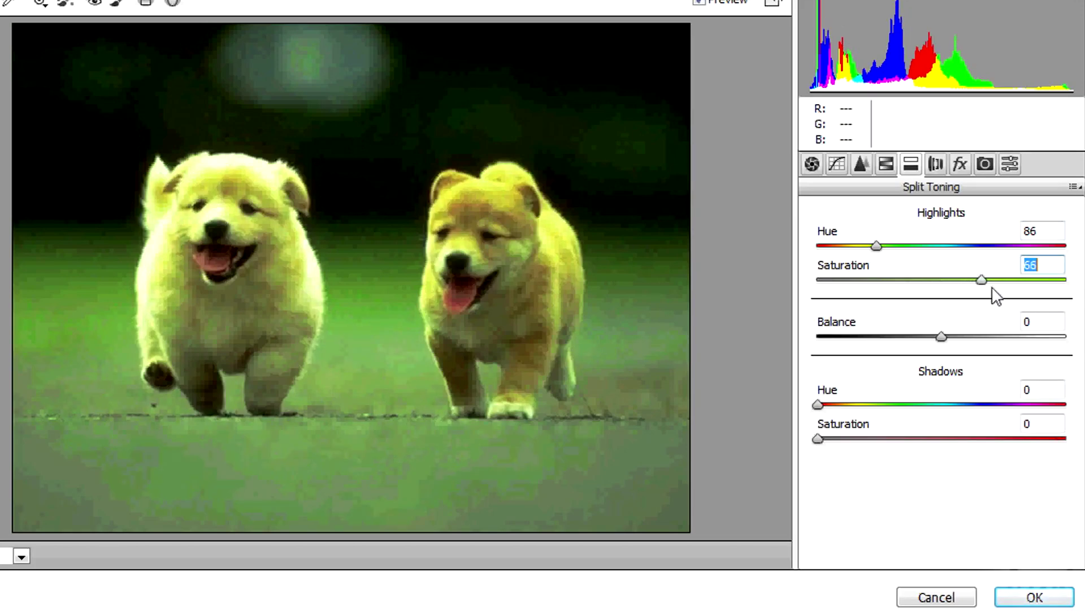
# In Camera Raw's Split Toning, sweep the highlight hue through pink, green and magenta.
pyautogui.moveTo(879, 246); pyautogui.dragTo(1054, 246)
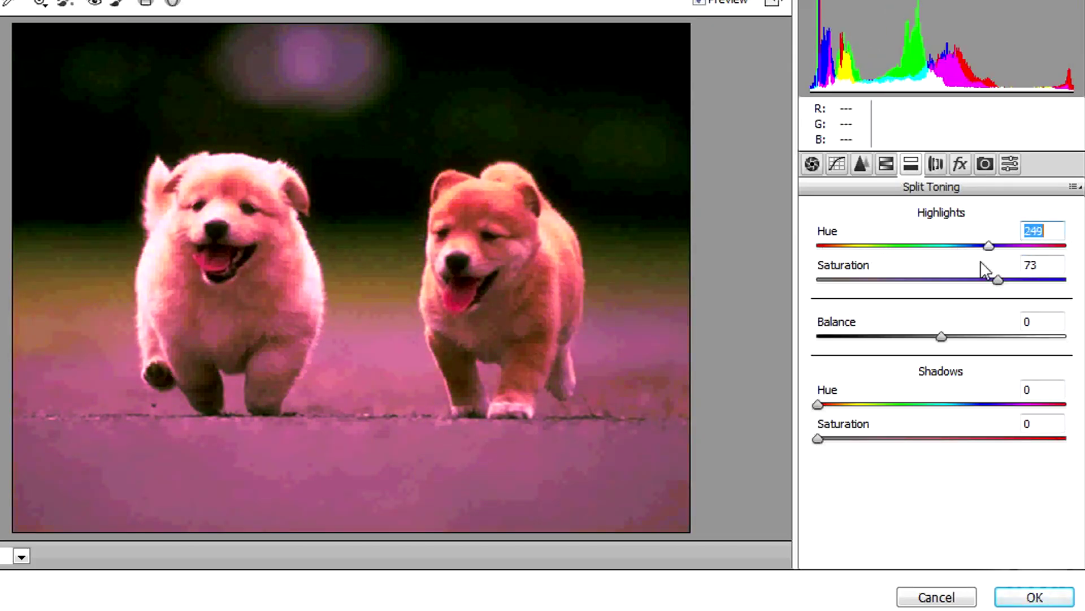
pyautogui.moveTo(1055, 246); pyautogui.dragTo(922, 247)
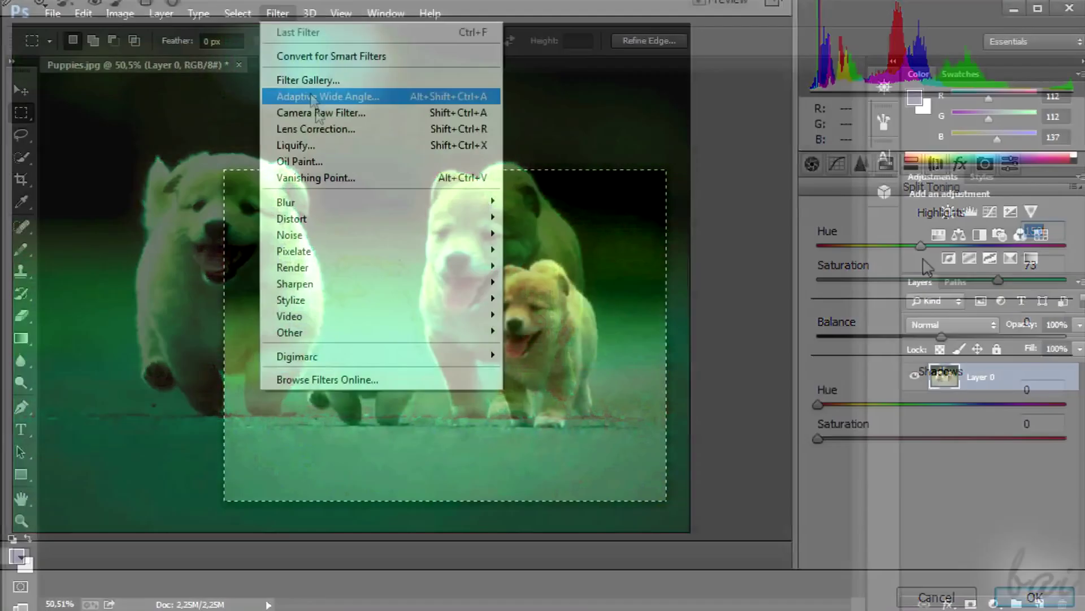
pyautogui.click(318, 111)
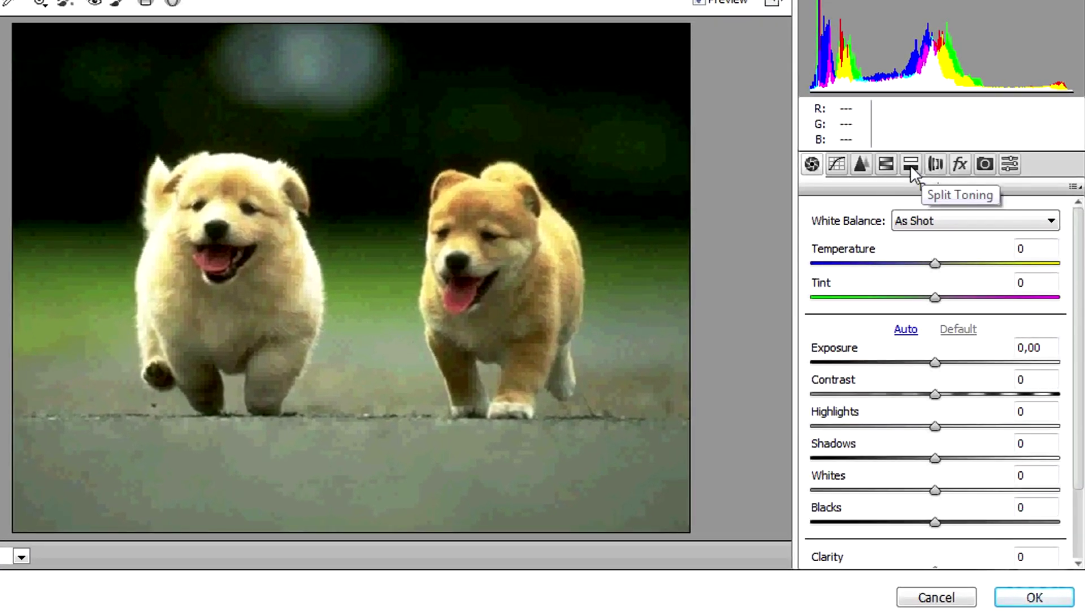
pyautogui.click(910, 164)
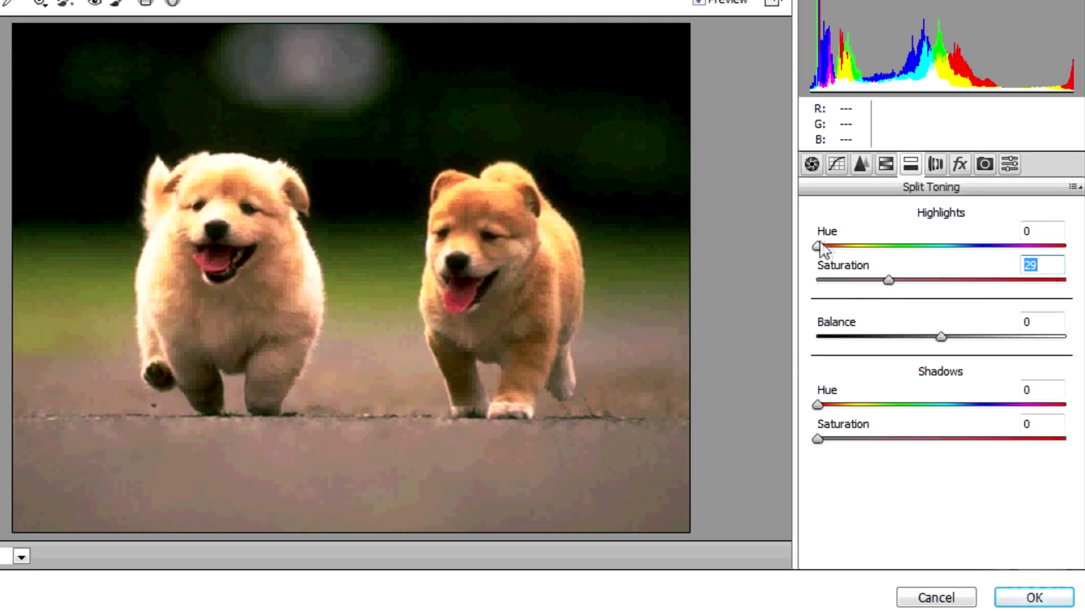
pyautogui.moveTo(819, 246); pyautogui.dragTo(1065, 246)
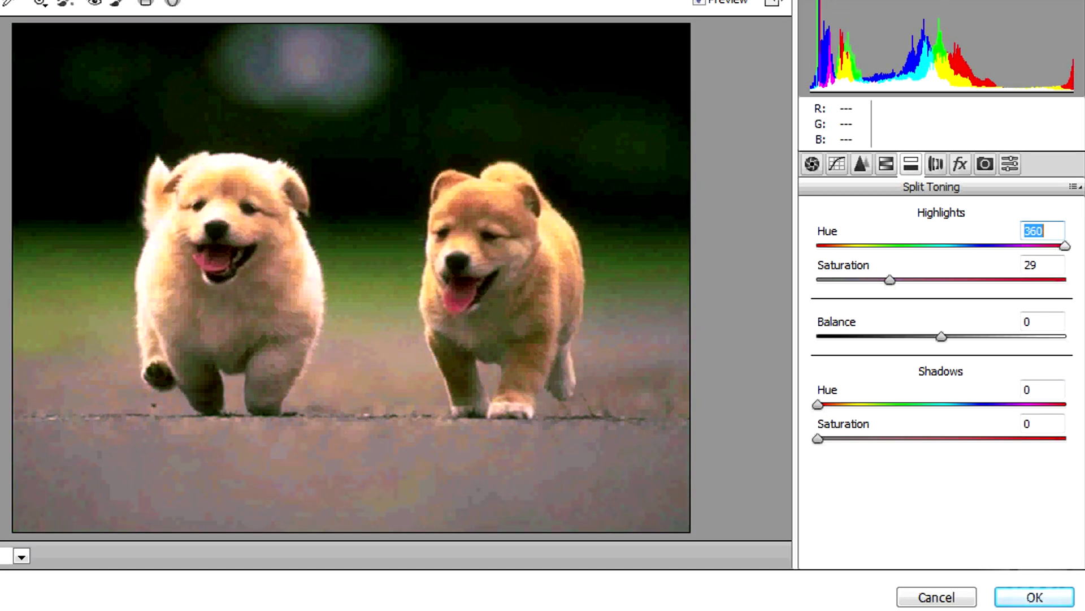
pyautogui.moveTo(1033, 246)
pyautogui.mouseDown()
pyautogui.moveTo(877, 246)
pyautogui.moveTo(982, 281)
pyautogui.mouseUp()
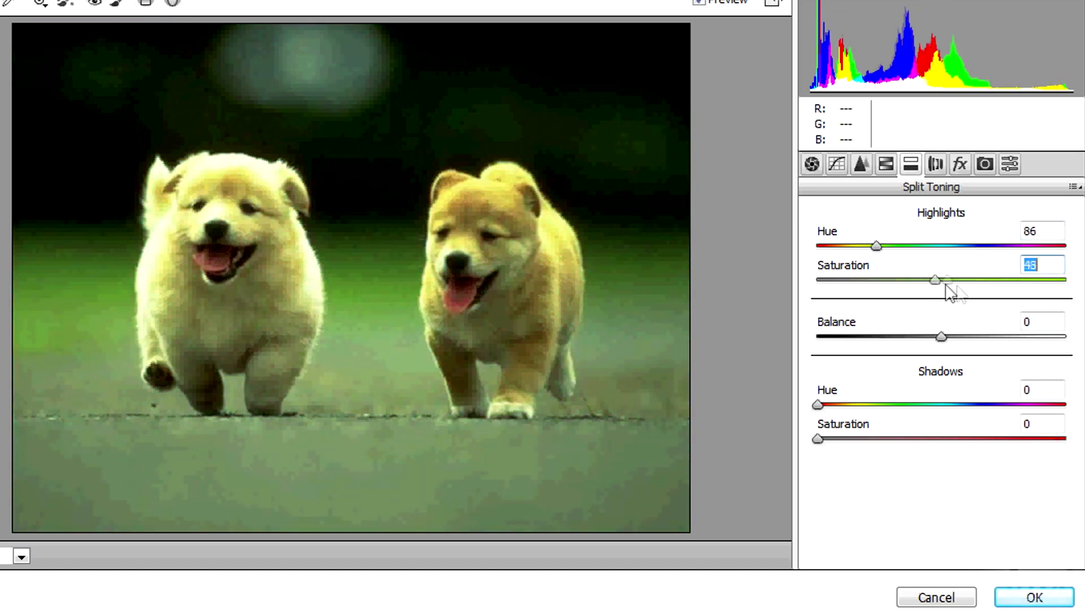
pyautogui.moveTo(877, 246); pyautogui.dragTo(1043, 246)
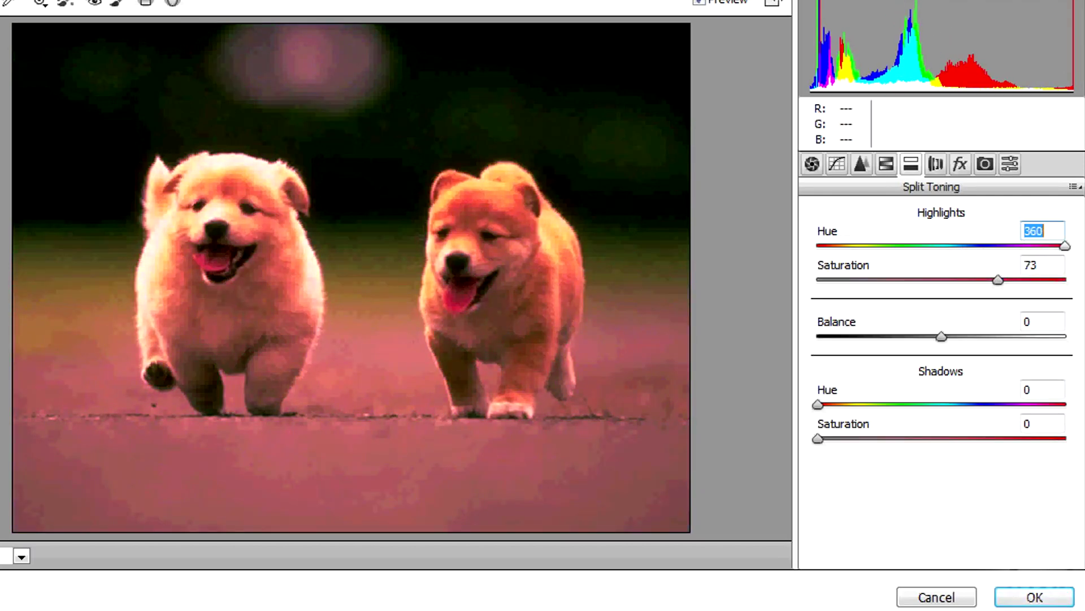
pyautogui.moveTo(1043, 246)
pyautogui.mouseDown()
pyautogui.moveTo(920, 246)
pyautogui.moveTo(957, 245)
pyautogui.mouseUp()
# Tint highlights cyan at Saturation 77 and shadows at Hue 204, Saturation 100.
pyautogui.moveTo(997, 281); pyautogui.dragTo(1008, 281)
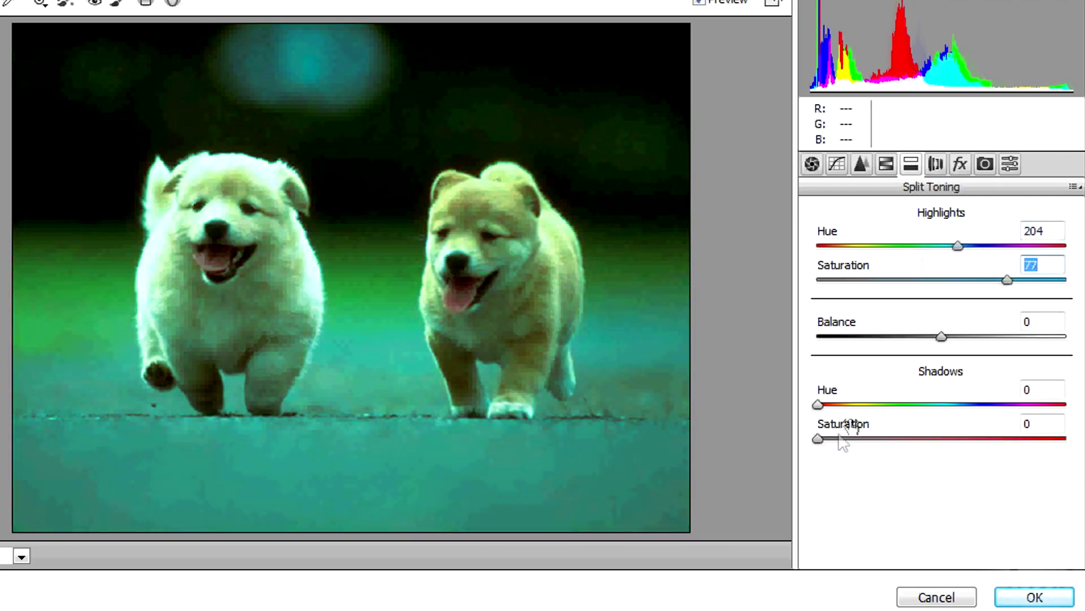
pyautogui.moveTo(818, 404); pyautogui.dragTo(865, 404)
pyautogui.moveTo(818, 440); pyautogui.dragTo(934, 439)
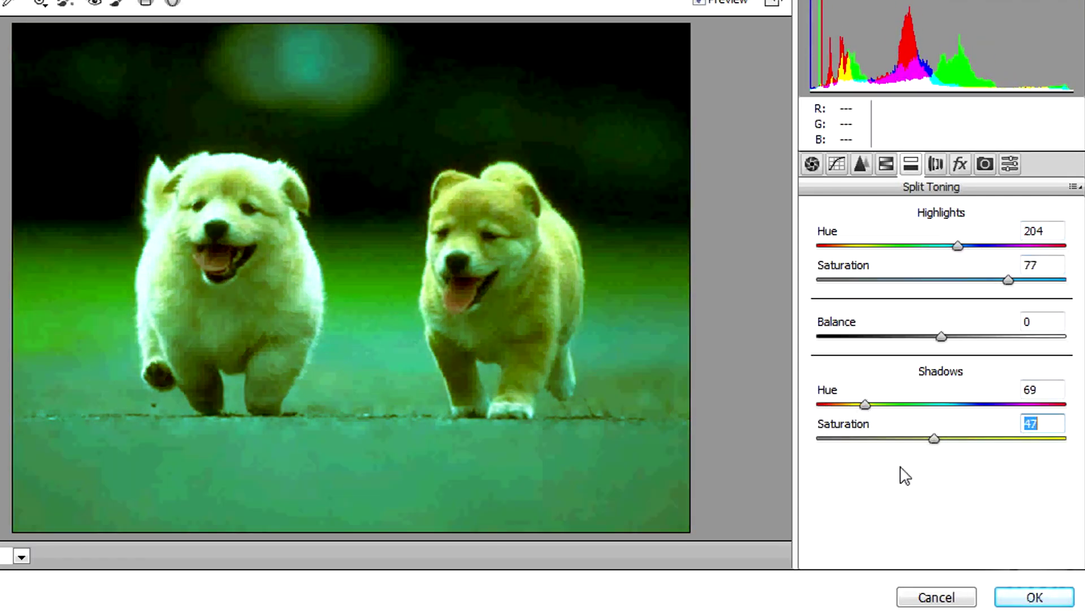
pyautogui.moveTo(867, 405); pyautogui.dragTo(959, 405)
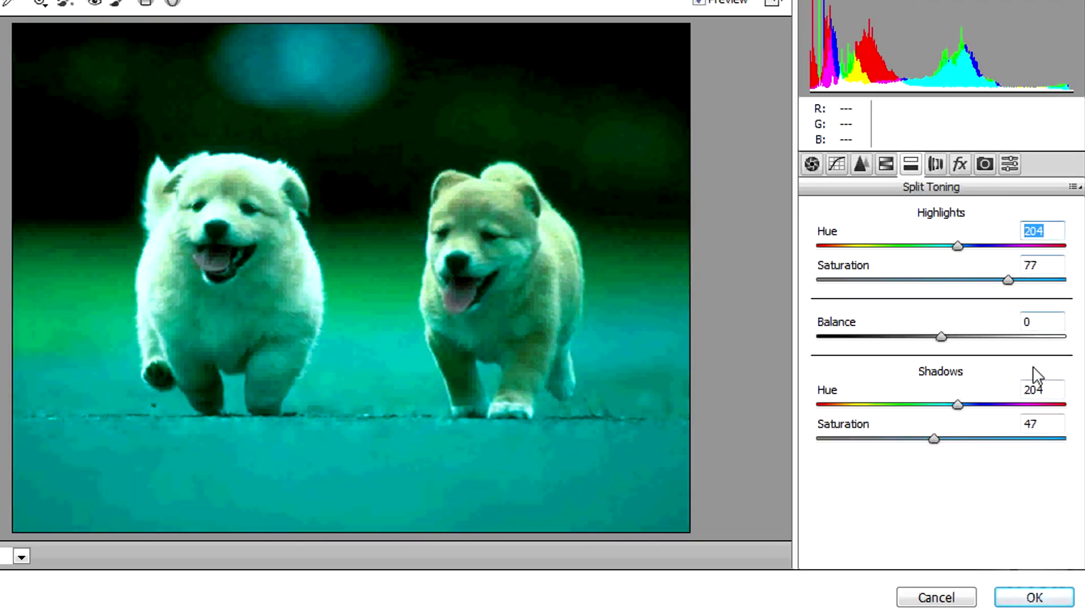
pyautogui.moveTo(933, 440); pyautogui.dragTo(1065, 439)
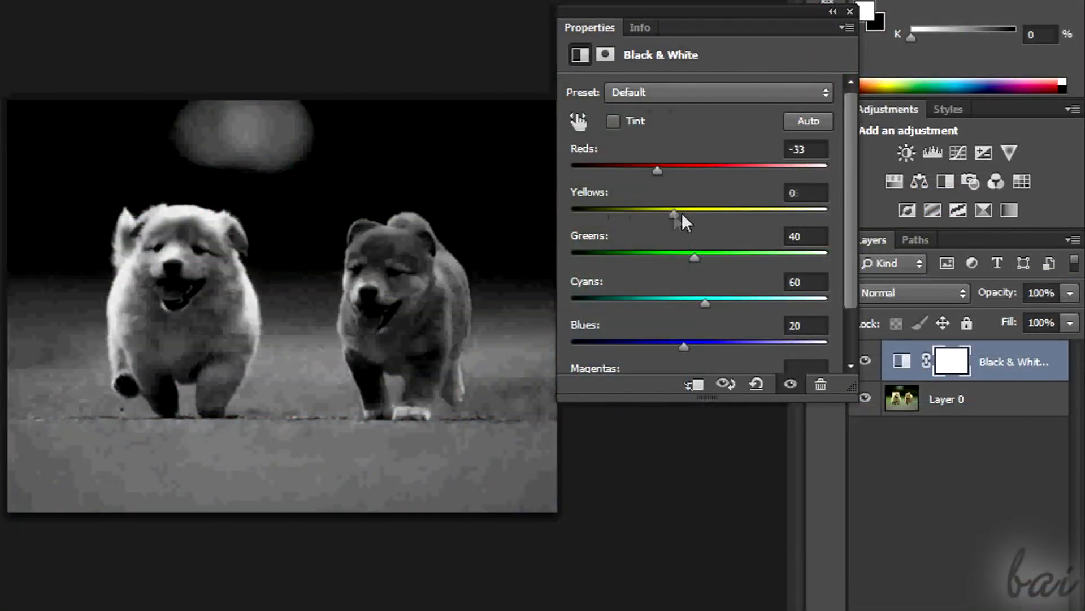
pyautogui.moveTo(673, 216); pyautogui.dragTo(702, 216)
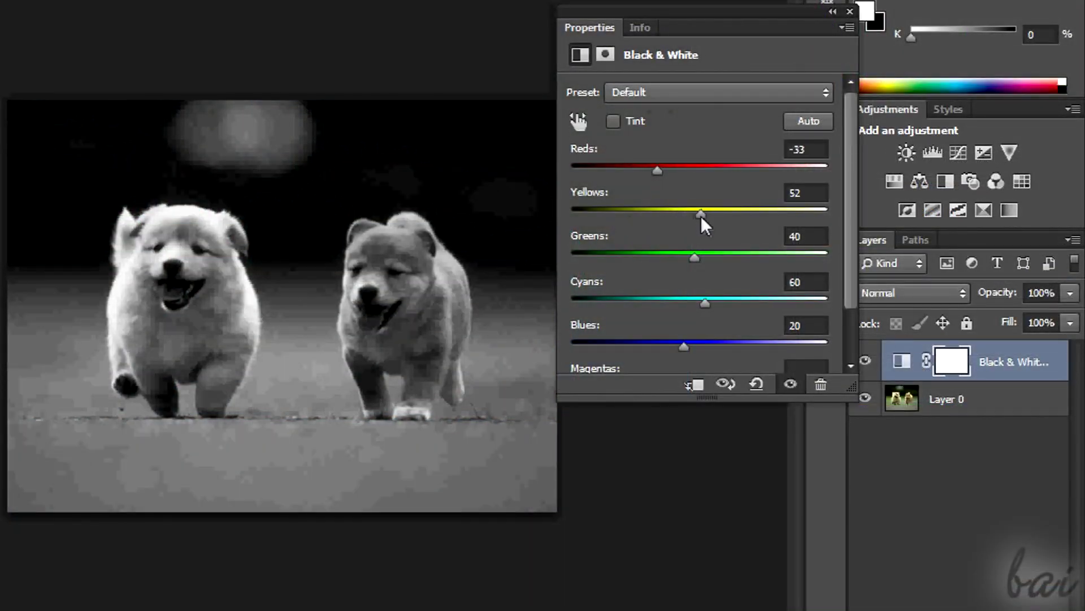
# Add a new Black & White adjustment layer with Reds −33, Yellows 52 and Greens 38.
pyautogui.moveTo(685, 256); pyautogui.dragTo(694, 257)
pyautogui.moveTo(850, 242); pyautogui.dragTo(851, 289)
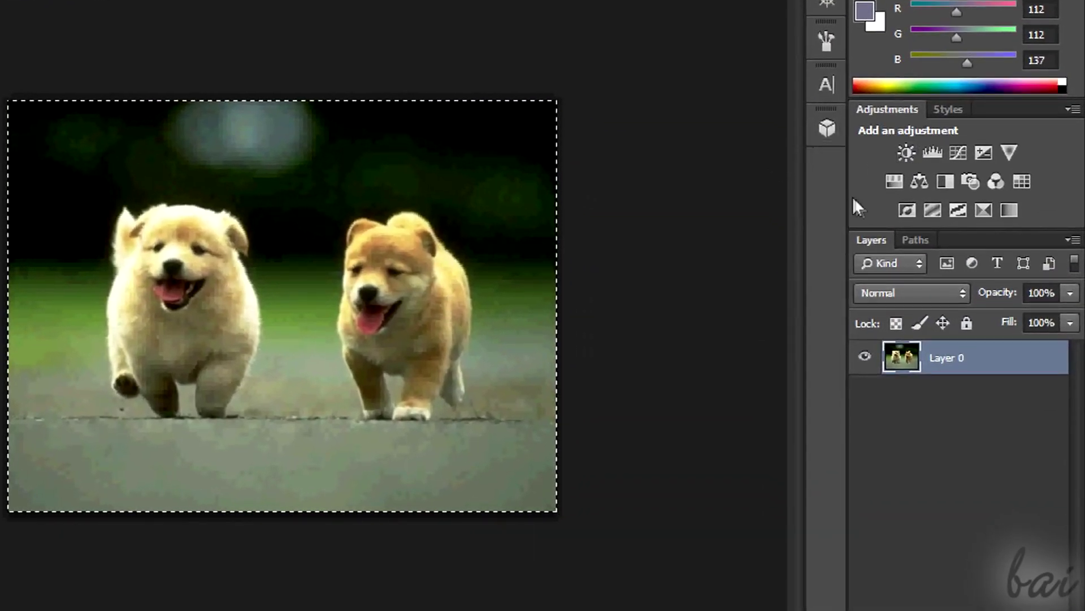
pyautogui.click(948, 179)
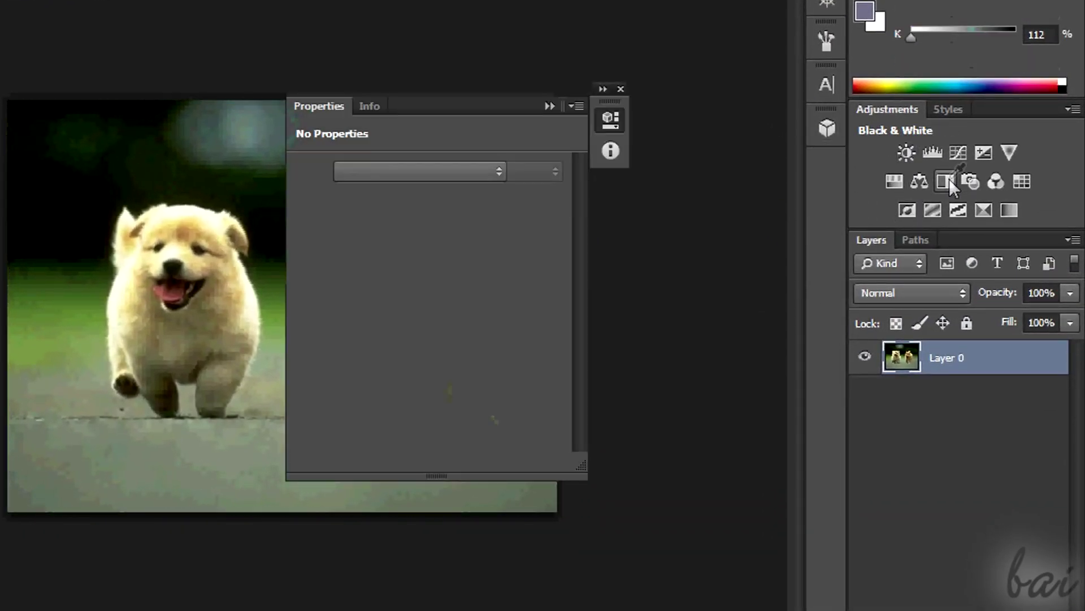
pyautogui.moveTo(443, 102)
pyautogui.mouseDown()
pyautogui.moveTo(689, 53)
pyautogui.moveTo(717, 31)
pyautogui.mouseUp()
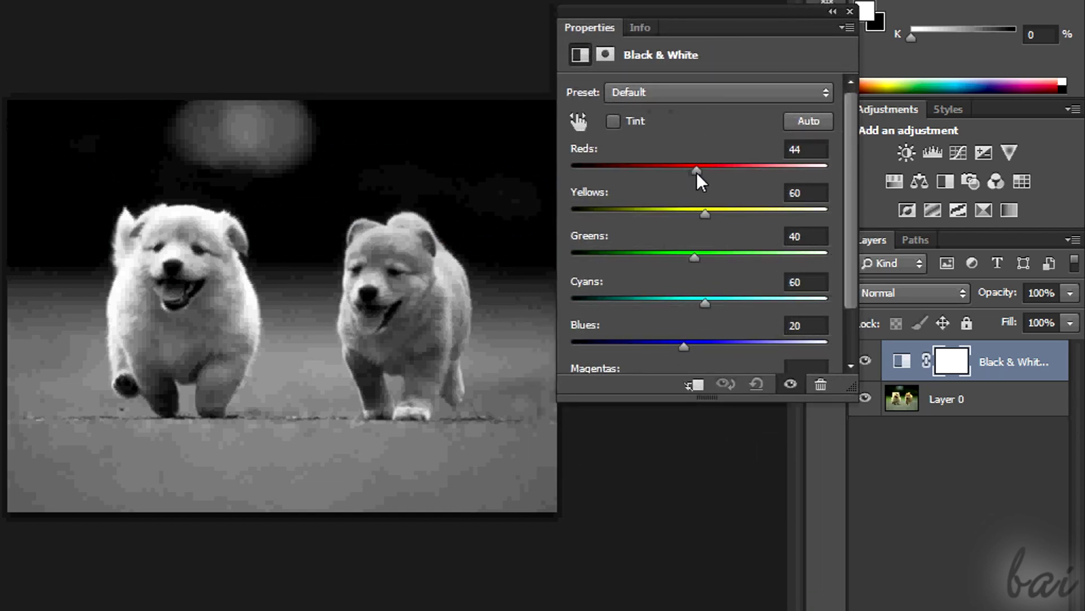
pyautogui.moveTo(698, 167)
pyautogui.mouseDown()
pyautogui.moveTo(793, 169)
pyautogui.moveTo(659, 171)
pyautogui.mouseUp()
pyautogui.moveTo(704, 213)
pyautogui.mouseDown()
pyautogui.moveTo(678, 217)
pyautogui.moveTo(700, 214)
pyautogui.mouseUp()
pyautogui.moveTo(695, 257)
pyautogui.mouseDown()
pyautogui.moveTo(615, 257)
pyautogui.moveTo(692, 257)
pyautogui.mouseUp()
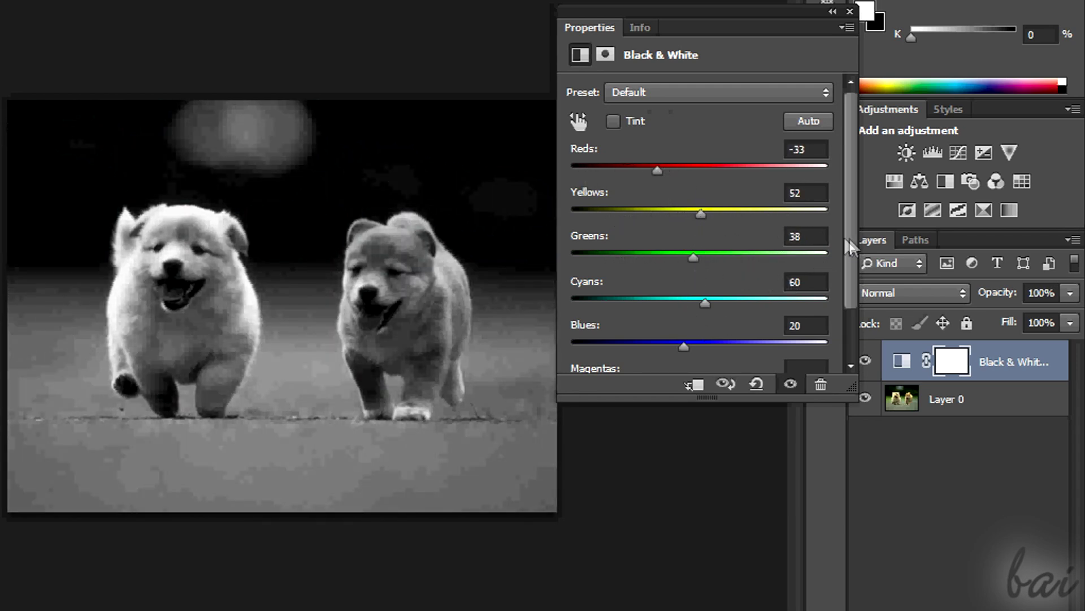
# Add an Invert layer above the Black & White layer and toggle its visibility to compare.
pyautogui.click(833, 11)
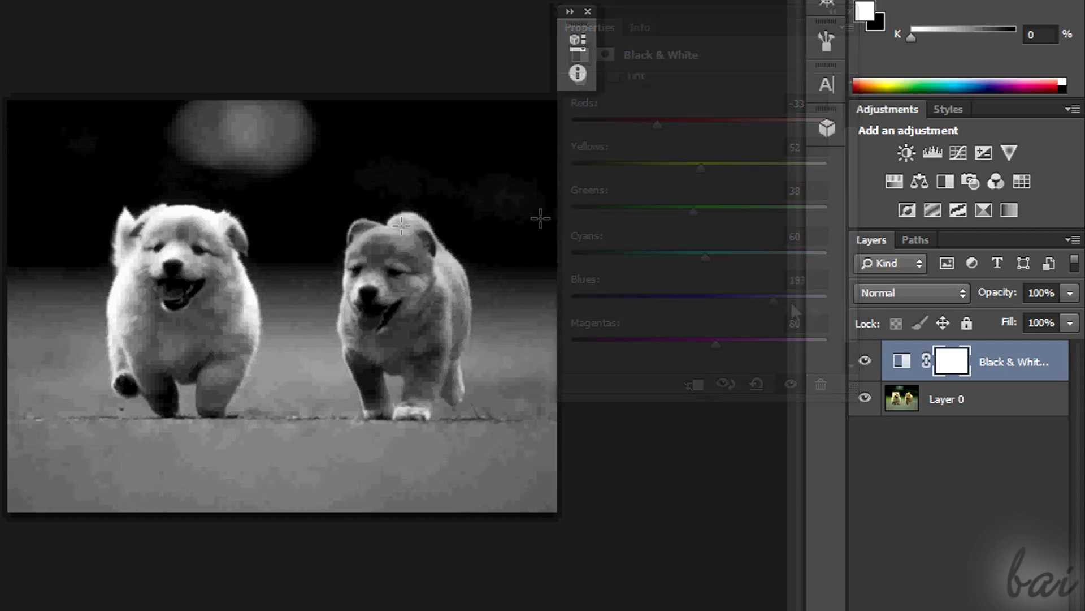
pyautogui.click(905, 213)
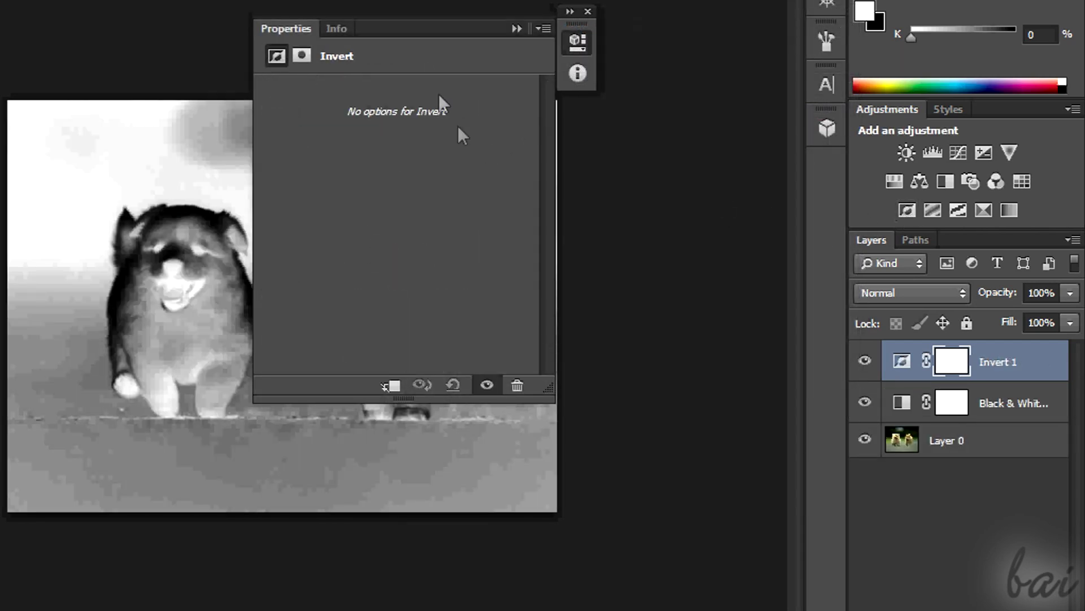
pyautogui.moveTo(433, 26); pyautogui.dragTo(699, 57)
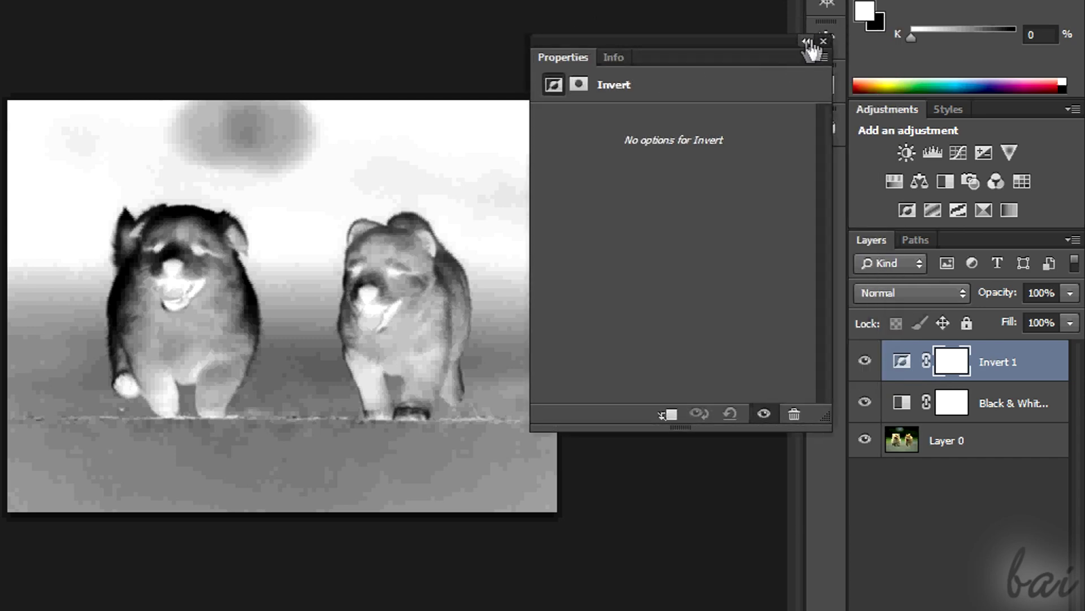
pyautogui.click(823, 41)
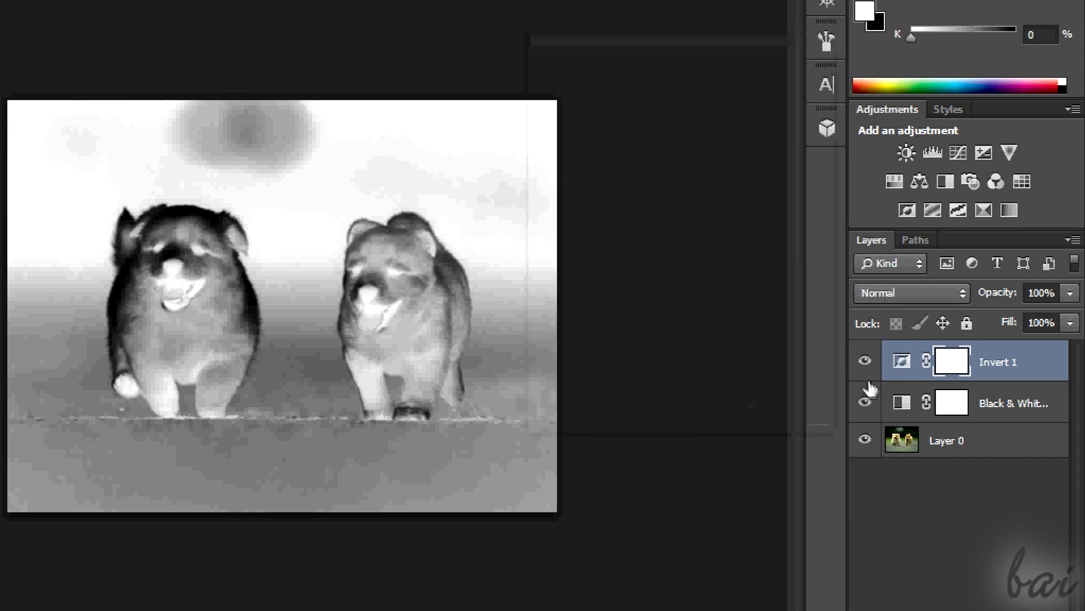
pyautogui.click(865, 362)
pyautogui.click(865, 361)
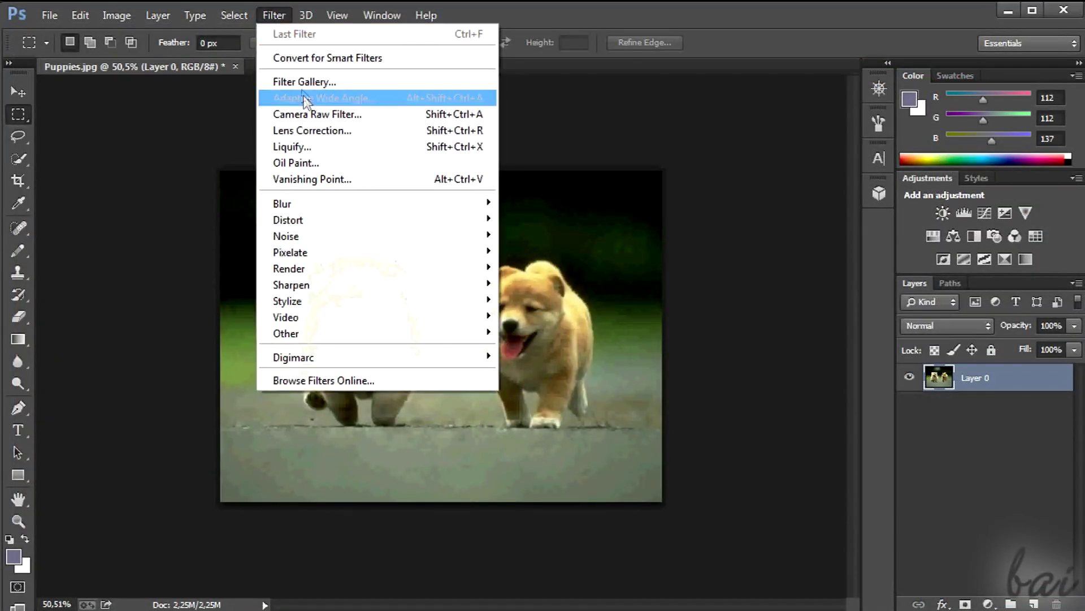
# In Camera Raw, set Contrast −100, Highlights −98, Shadows +100, Clarity +100 and Exposure −0.85.
pyautogui.click(318, 114)
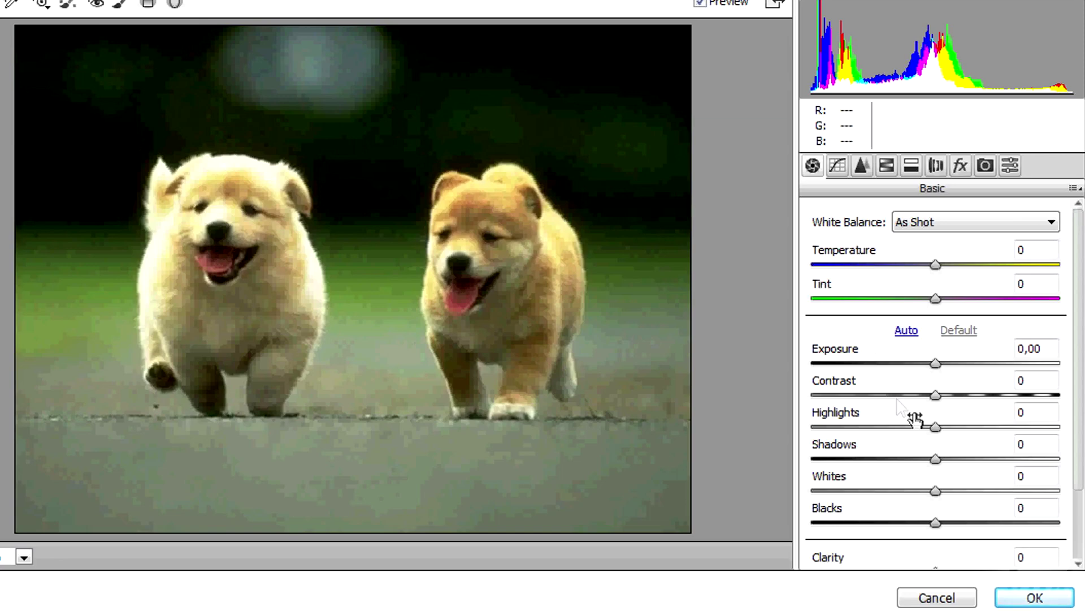
pyautogui.moveTo(922, 427); pyautogui.dragTo(764, 425)
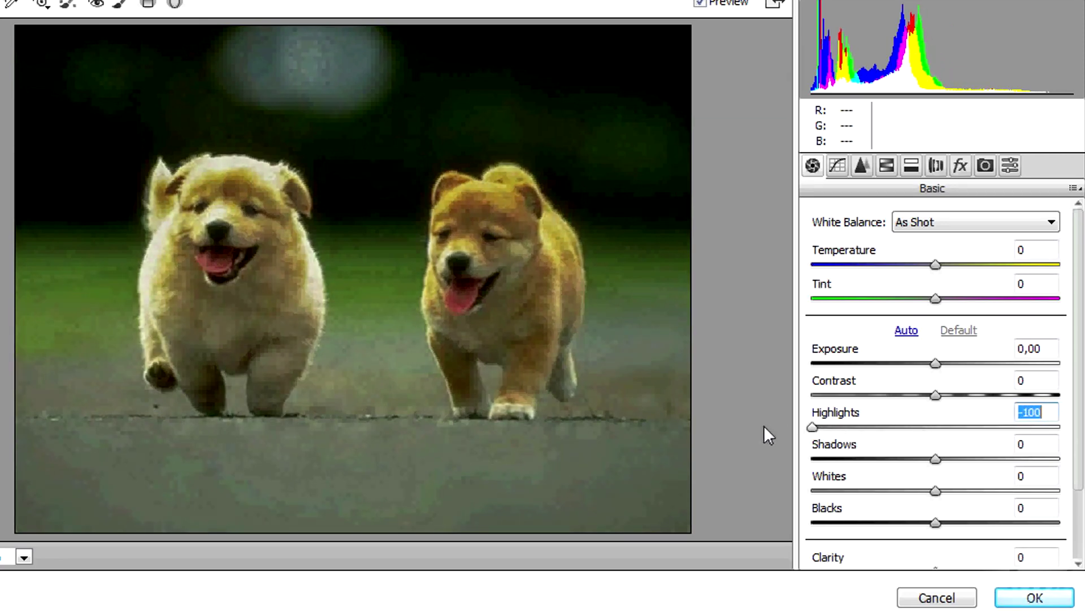
pyautogui.moveTo(937, 395); pyautogui.dragTo(804, 401)
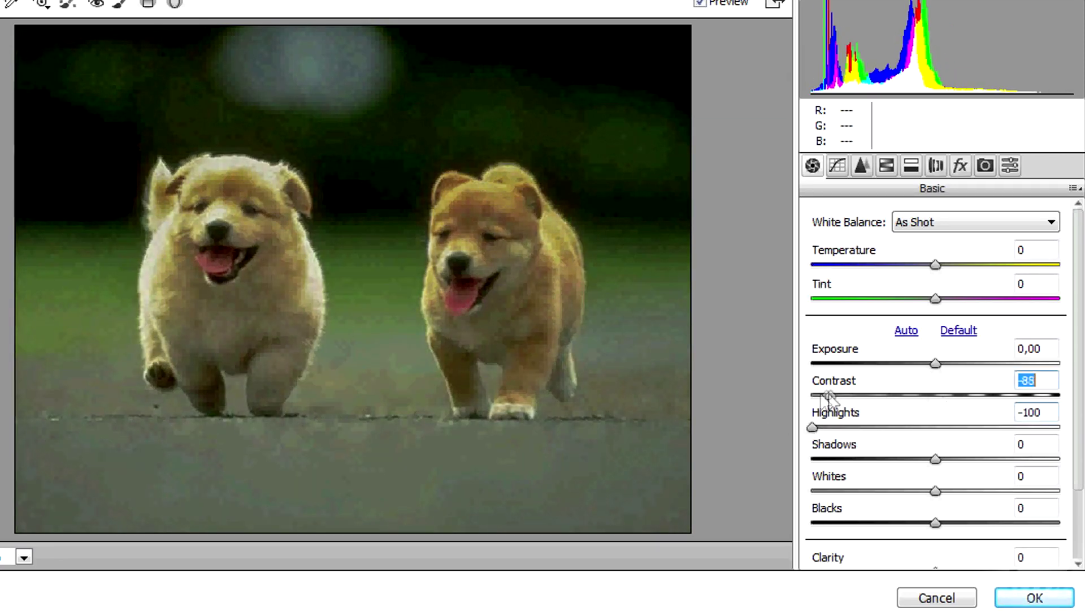
pyautogui.moveTo(936, 459); pyautogui.dragTo(1079, 462)
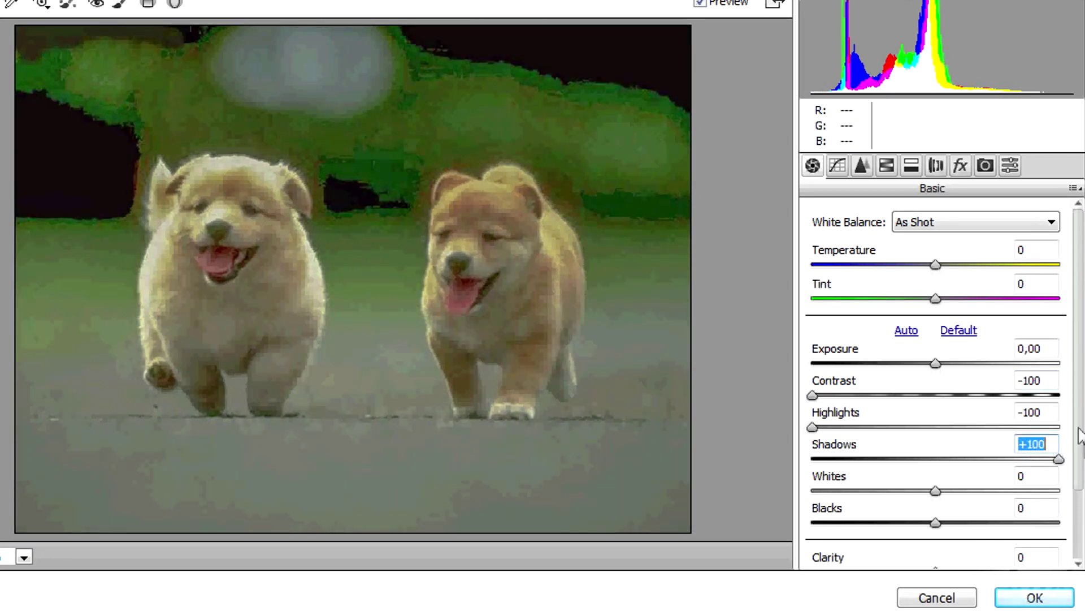
pyautogui.moveTo(1081, 437); pyautogui.dragTo(1081, 536)
pyautogui.moveTo(936, 484); pyautogui.dragTo(1062, 484)
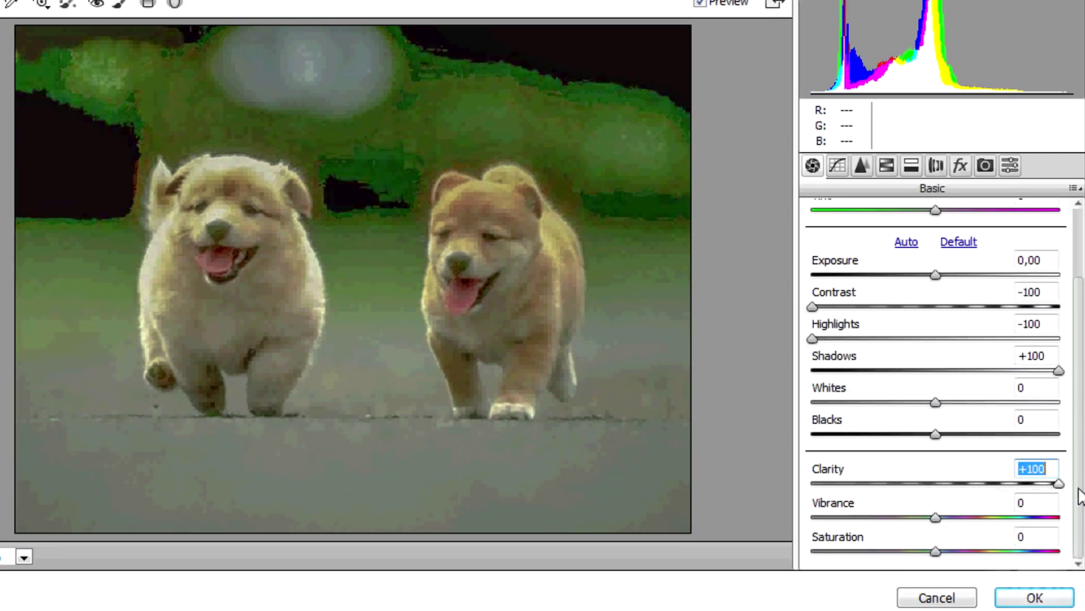
pyautogui.scroll(3, 942, 424)
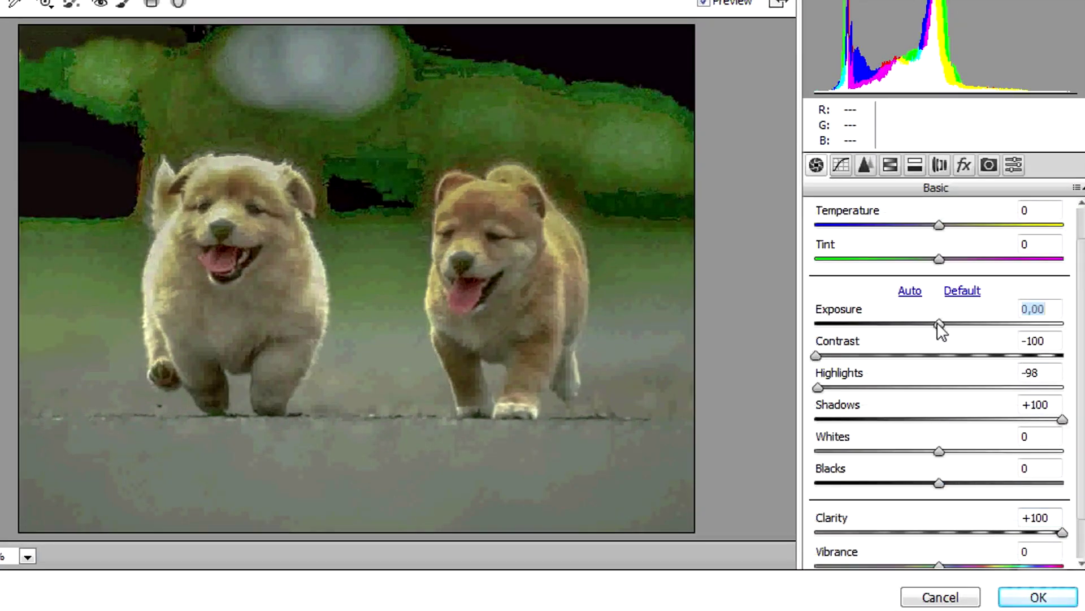
pyautogui.moveTo(938, 325); pyautogui.dragTo(921, 325)
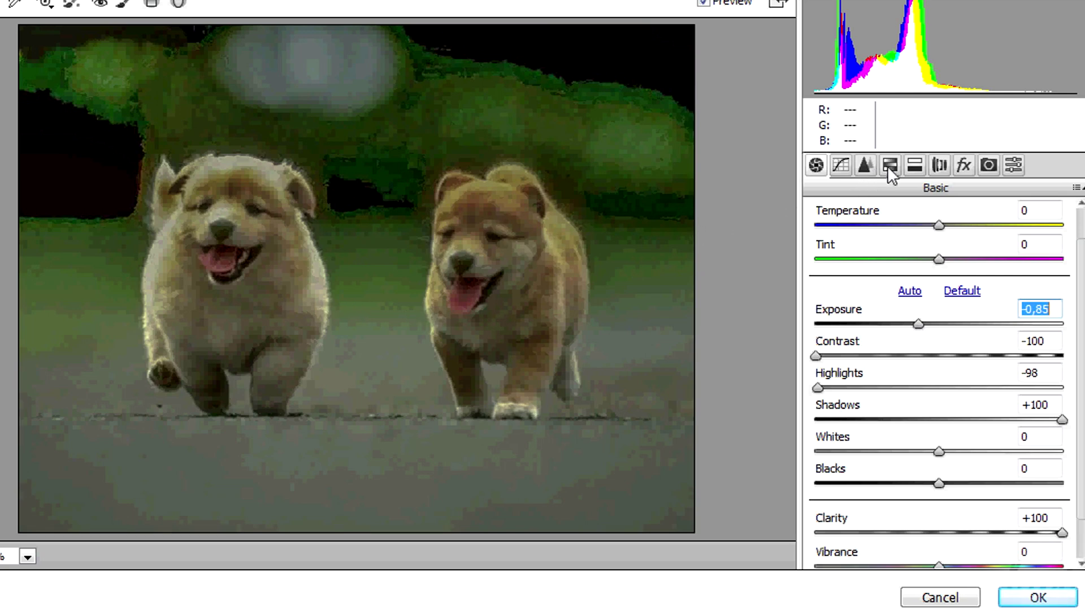
pyautogui.click(915, 167)
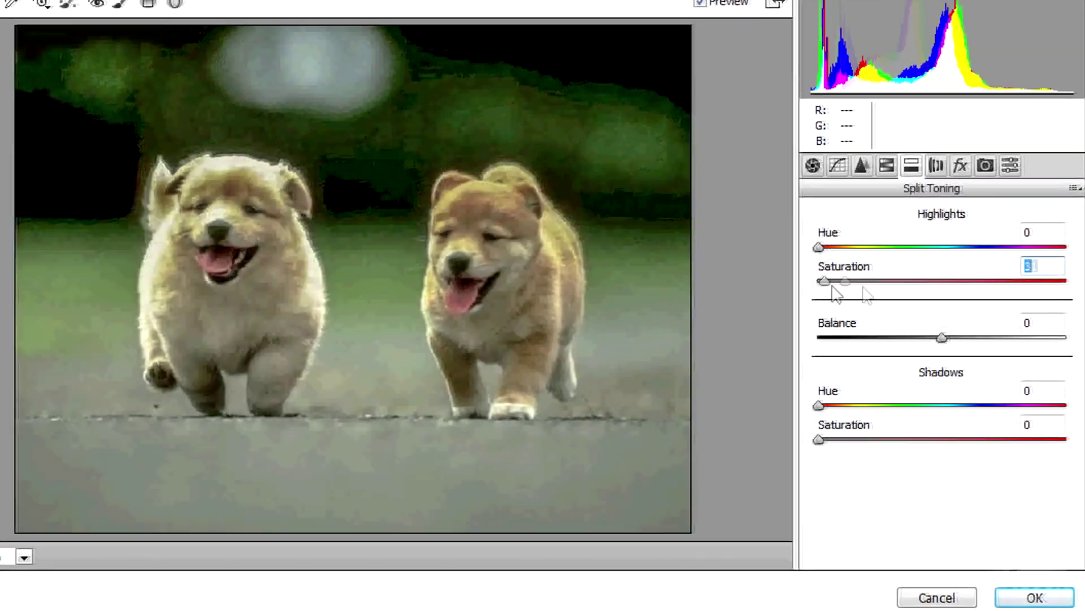
# Split-tone with warm yellow-orange highlights and orange shadows, balance shifted toward shadows.
pyautogui.moveTo(823, 282); pyautogui.dragTo(979, 282)
pyautogui.scroll(5, 896, 293)
pyautogui.moveTo(821, 406); pyautogui.dragTo(847, 405)
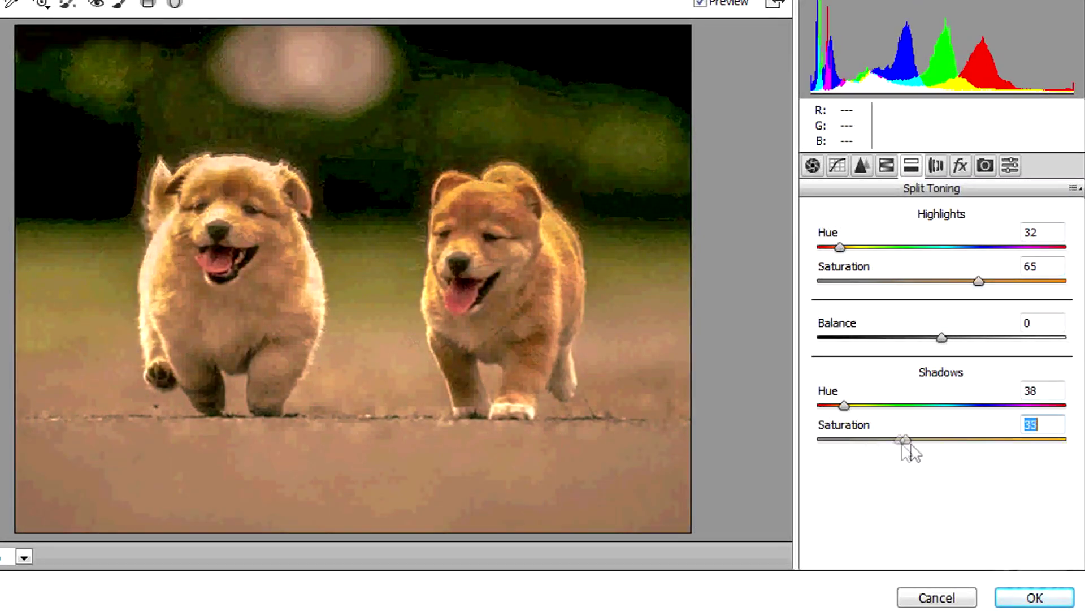
pyautogui.moveTo(821, 440); pyautogui.dragTo(916, 439)
pyautogui.moveTo(979, 282); pyautogui.dragTo(996, 282)
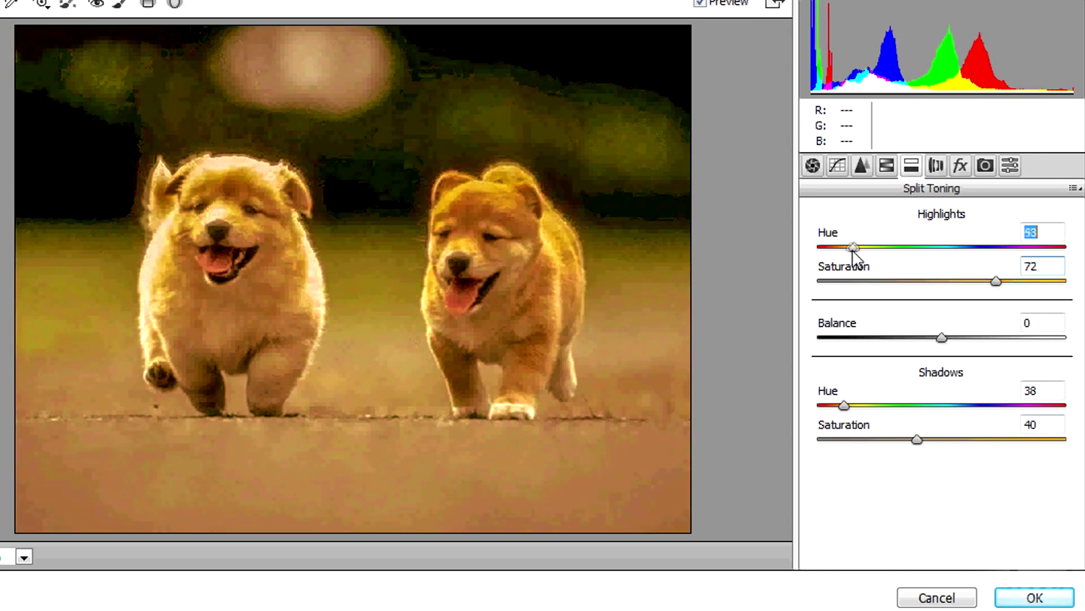
pyautogui.moveTo(841, 247); pyautogui.dragTo(837, 247)
pyautogui.moveTo(918, 440); pyautogui.dragTo(960, 440)
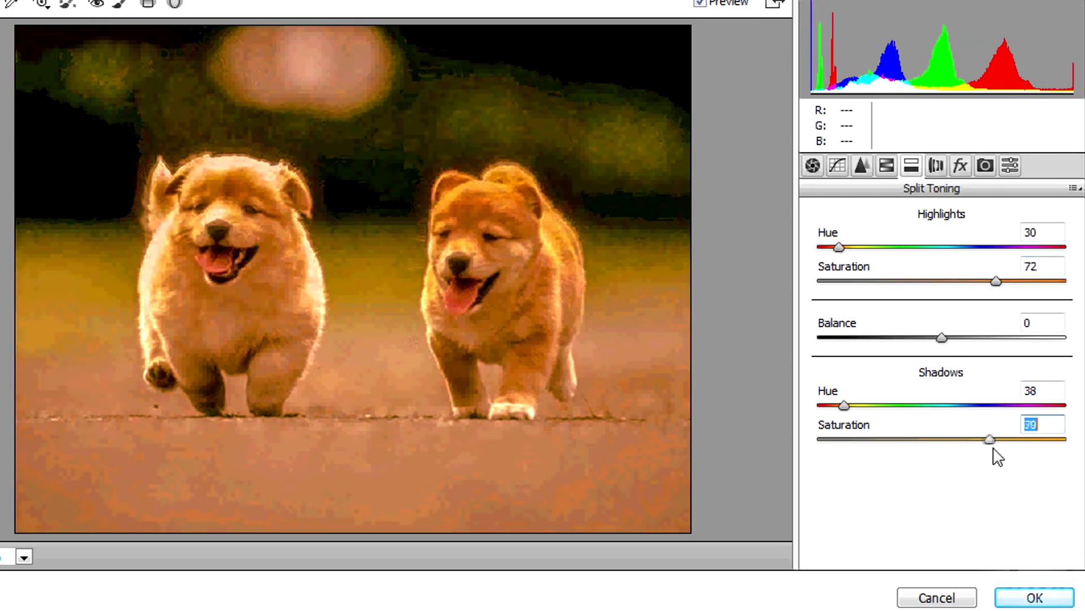
pyautogui.moveTo(941, 338); pyautogui.dragTo(909, 338)
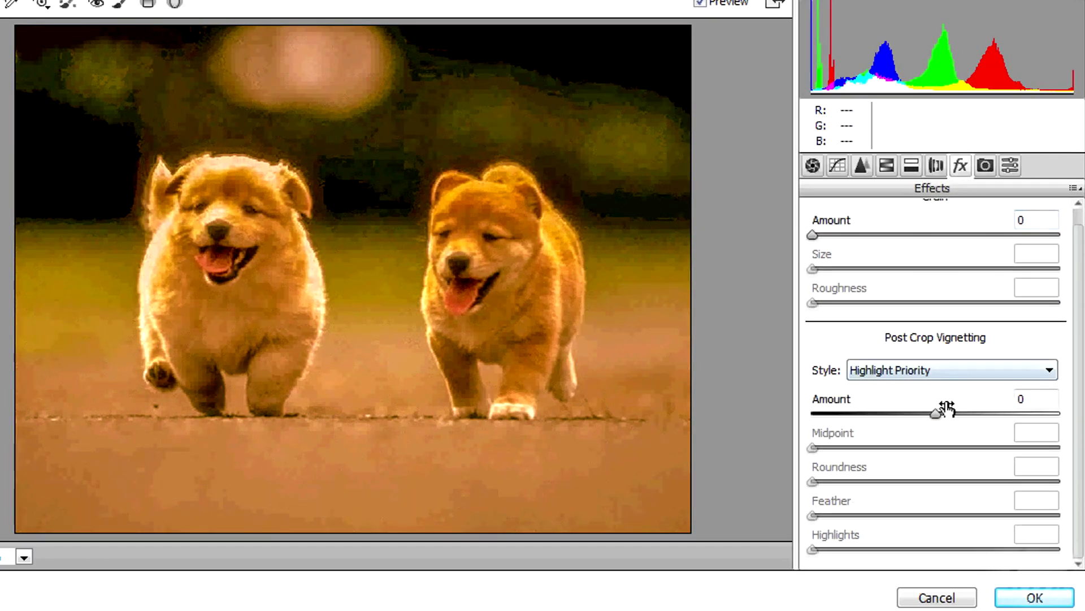
# Add a dark post-crop vignette and strong sharpening with a wider radius.
pyautogui.moveTo(937, 415); pyautogui.dragTo(870, 415)
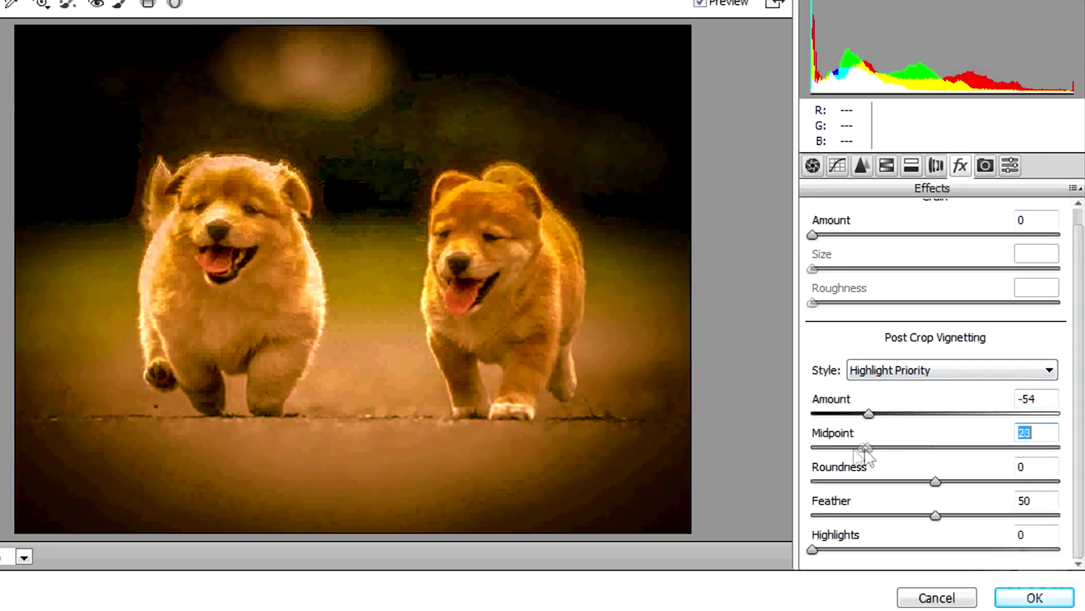
pyautogui.moveTo(935, 447); pyautogui.dragTo(858, 448)
pyautogui.moveTo(935, 482)
pyautogui.mouseDown()
pyautogui.moveTo(911, 482)
pyautogui.moveTo(946, 516)
pyautogui.mouseUp()
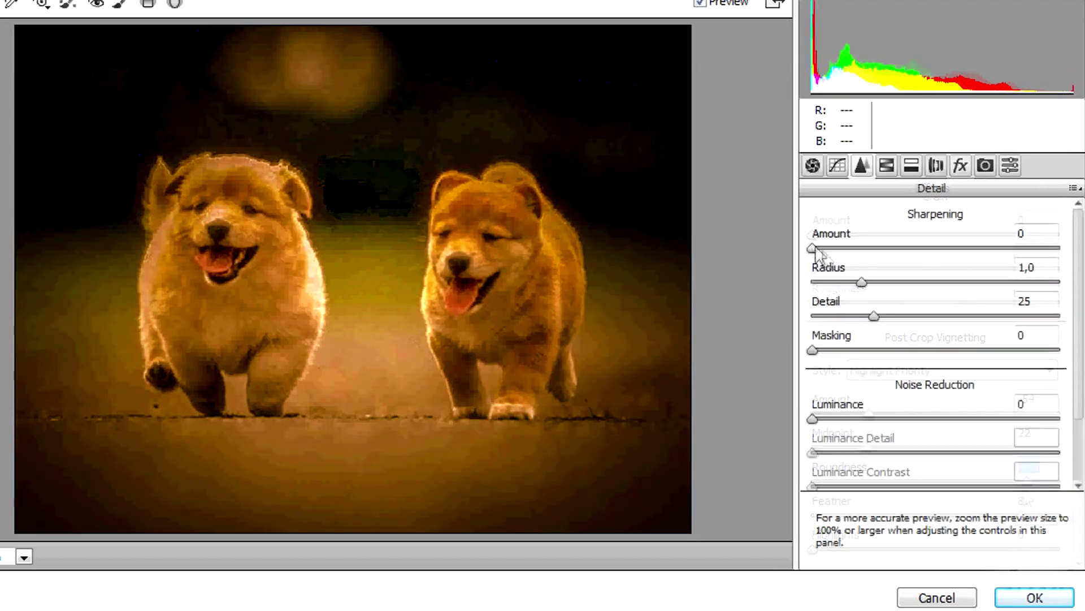
pyautogui.moveTo(816, 251); pyautogui.dragTo(892, 251)
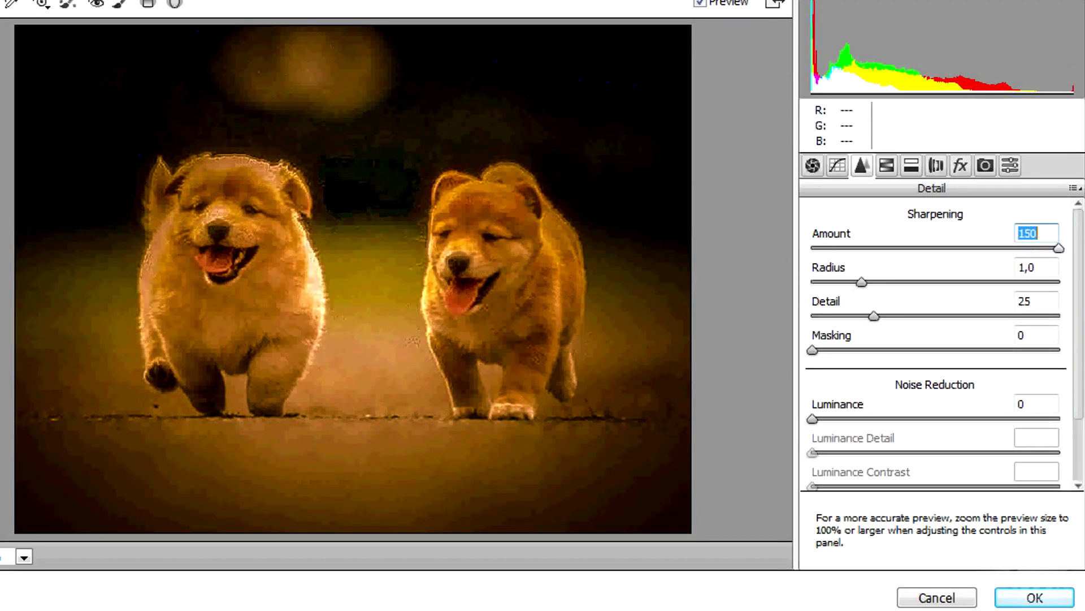
pyautogui.moveTo(862, 283); pyautogui.dragTo(990, 283)
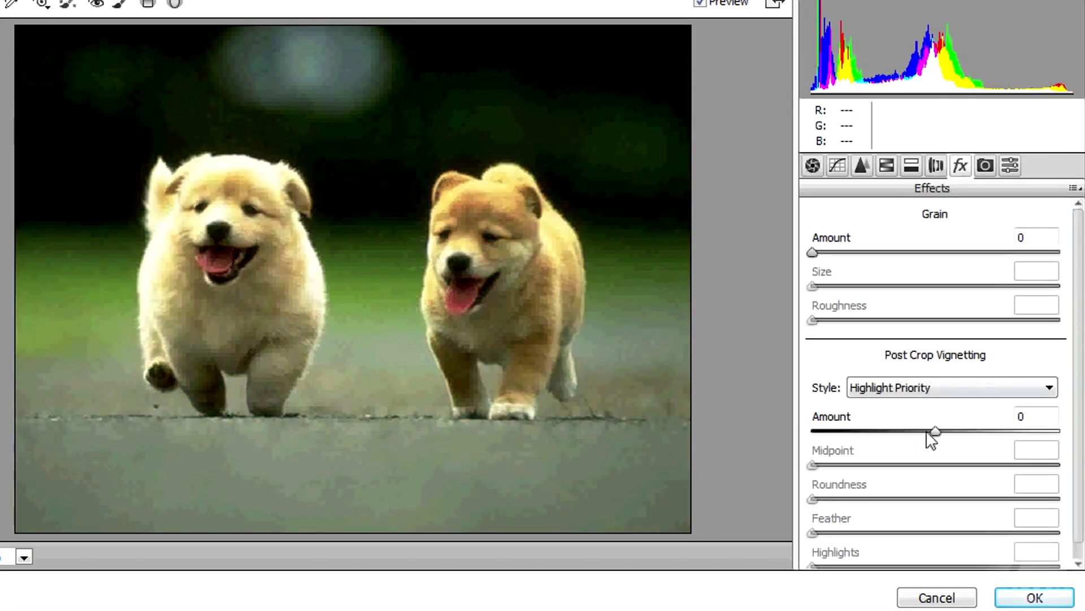
# Rework the vignette's amount, midpoint and roundness, then select the whole photo.
pyautogui.moveTo(936, 432)
pyautogui.mouseDown()
pyautogui.moveTo(813, 434)
pyautogui.moveTo(1026, 432)
pyautogui.mouseUp()
pyautogui.scroll(-1, 933, 382)
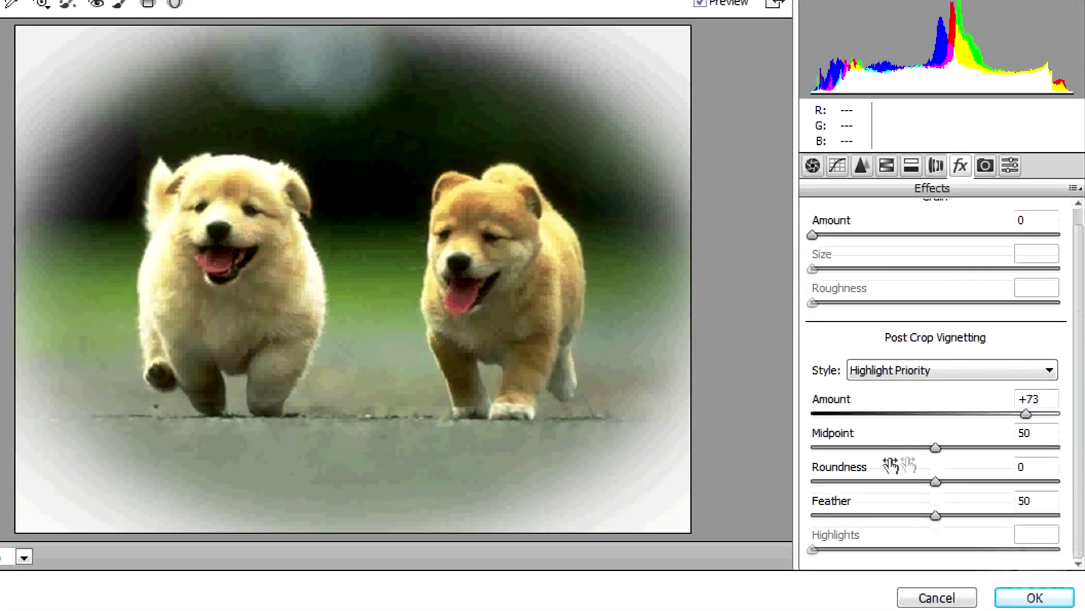
pyautogui.moveTo(935, 446); pyautogui.dragTo(896, 447)
pyautogui.moveTo(935, 480)
pyautogui.mouseDown()
pyautogui.moveTo(848, 483)
pyautogui.moveTo(925, 482)
pyautogui.mouseUp()
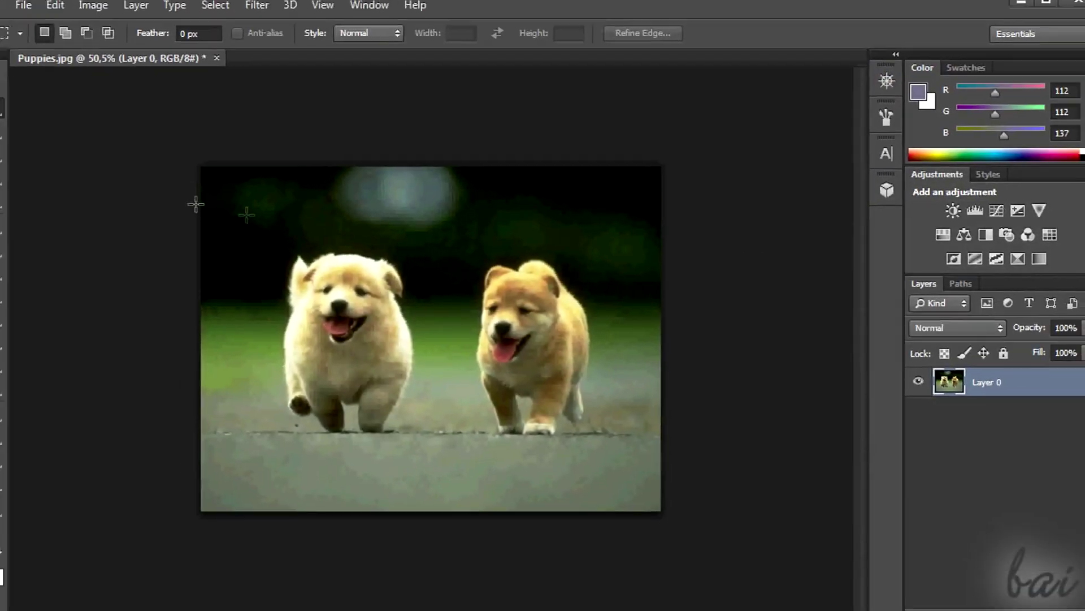
pyautogui.moveTo(195, 203); pyautogui.dragTo(848, 530)
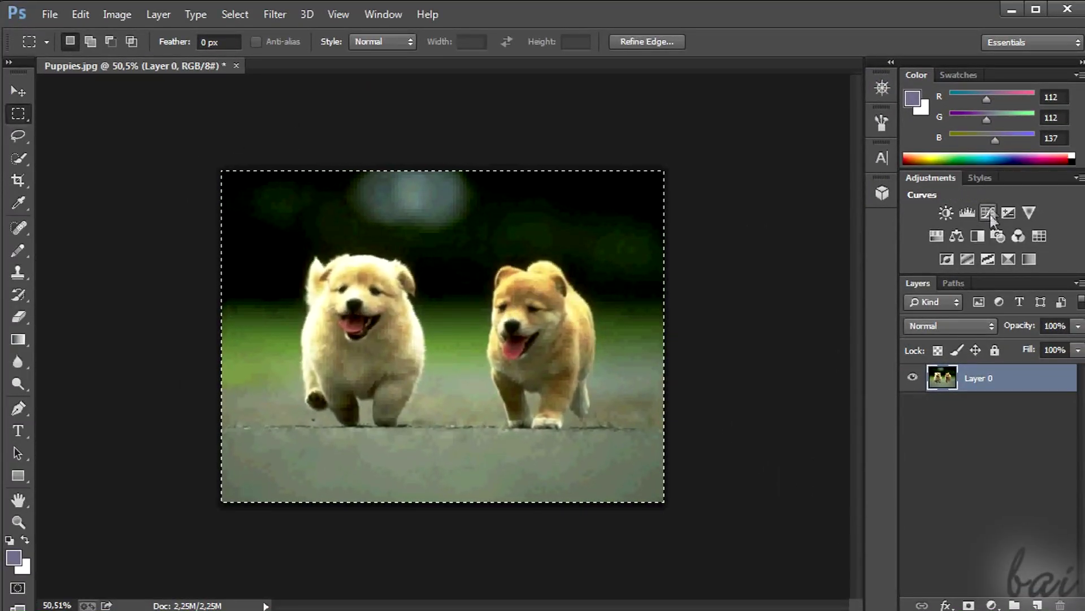
# Add a Curves layer with RGB points lifting the shadows, then toggle it to compare.
pyautogui.click(990, 212)
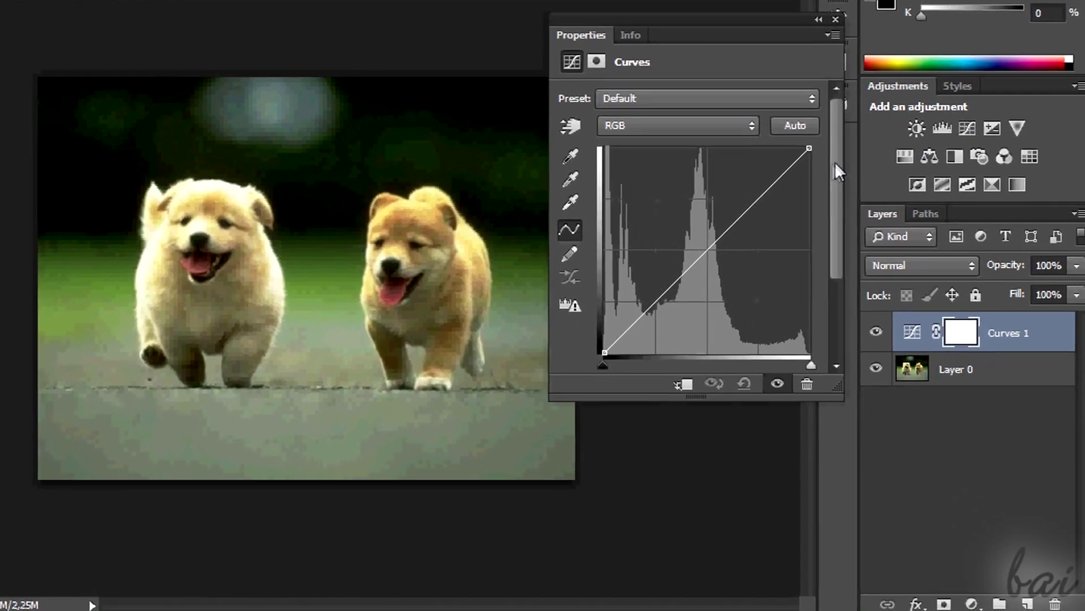
pyautogui.scroll(-3, 834, 230)
pyautogui.moveTo(834, 258); pyautogui.dragTo(839, 169)
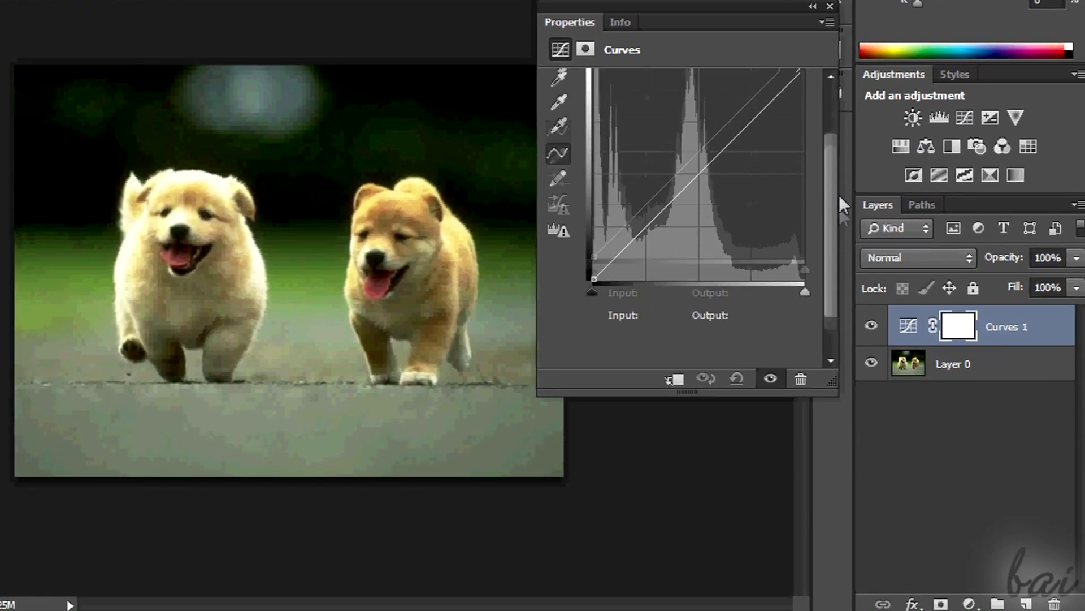
pyautogui.click(803, 120)
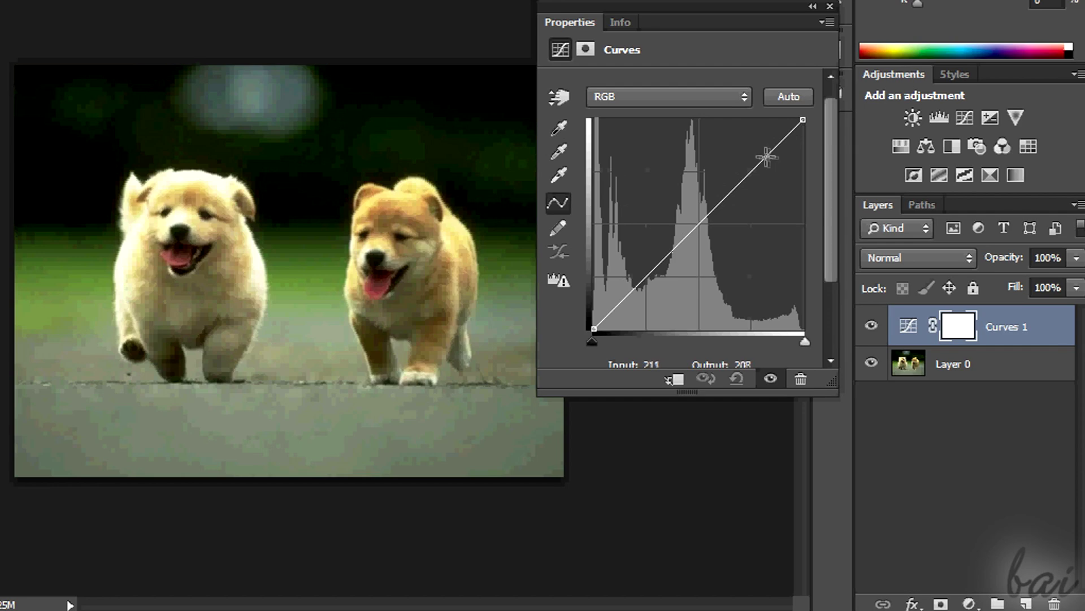
pyautogui.moveTo(765, 157); pyautogui.dragTo(756, 146)
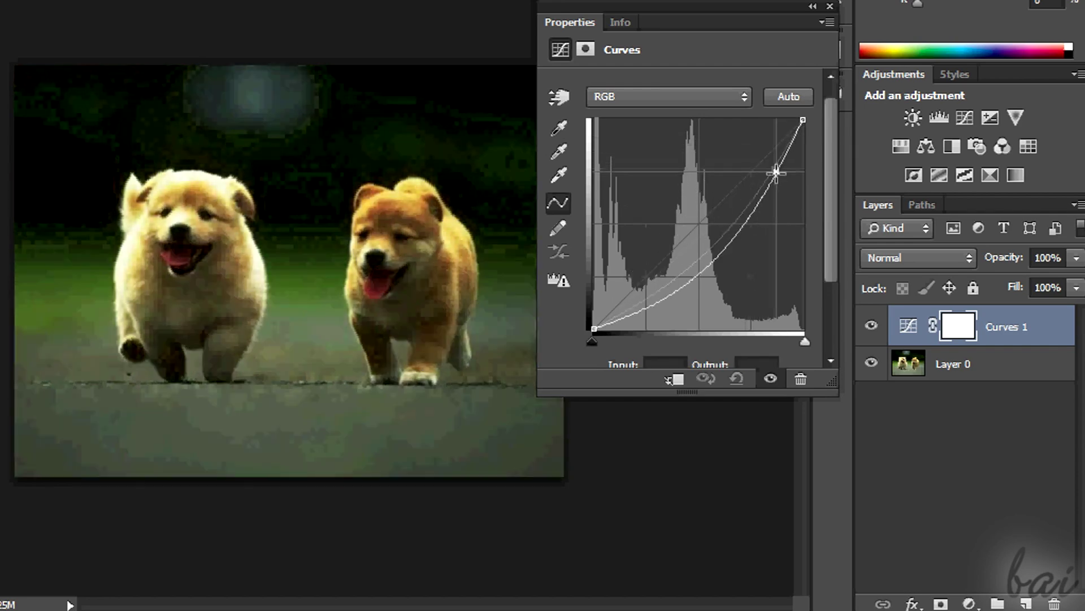
pyautogui.moveTo(778, 173); pyautogui.dragTo(771, 177)
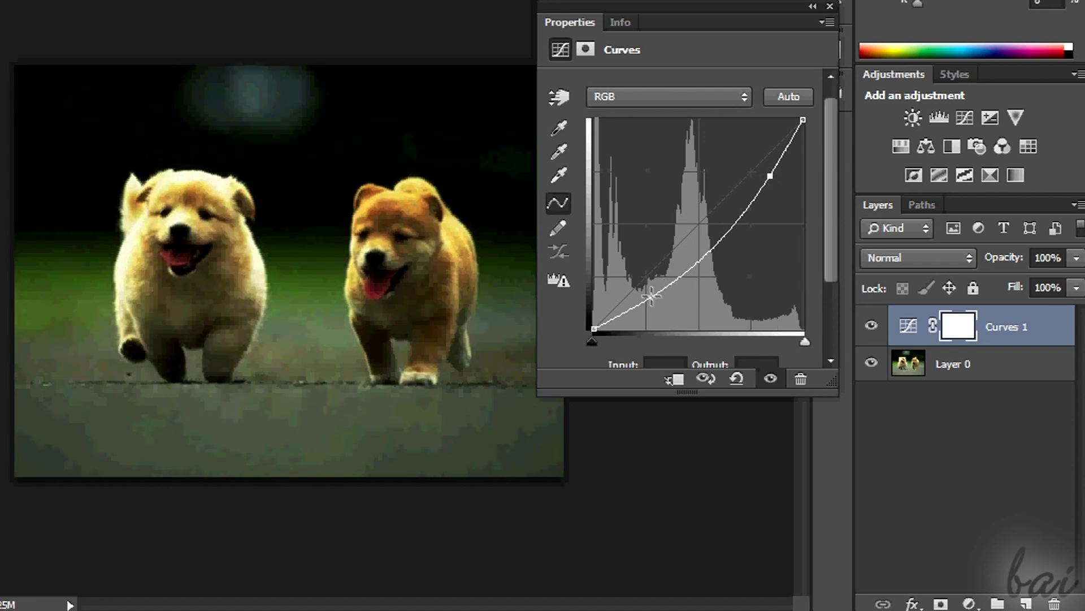
pyautogui.moveTo(652, 293); pyautogui.dragTo(634, 276)
pyautogui.moveTo(772, 177); pyautogui.dragTo(710, 214)
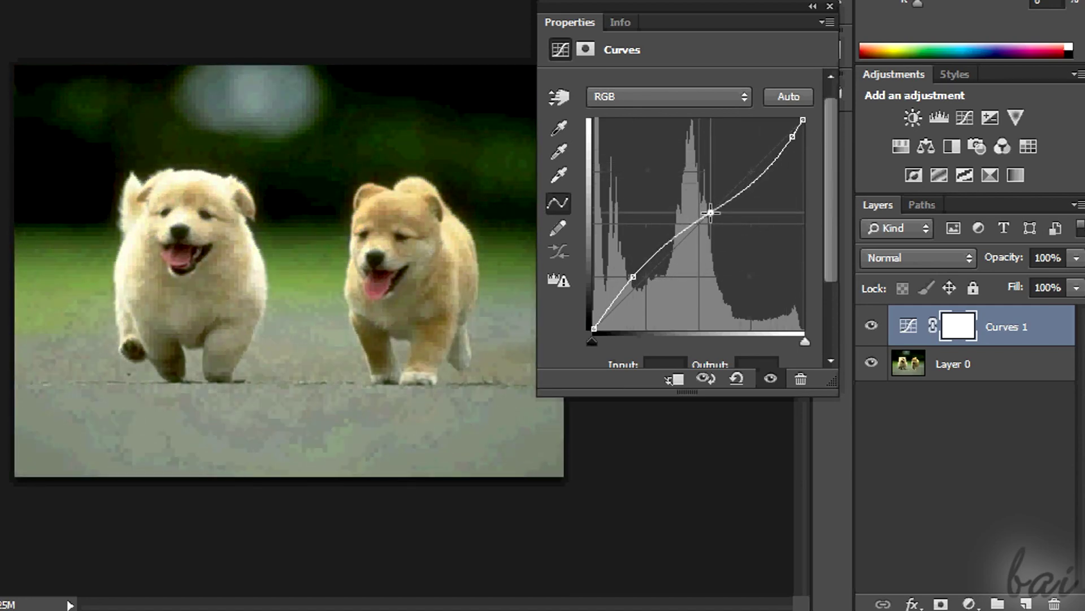
pyautogui.moveTo(635, 275); pyautogui.dragTo(620, 287)
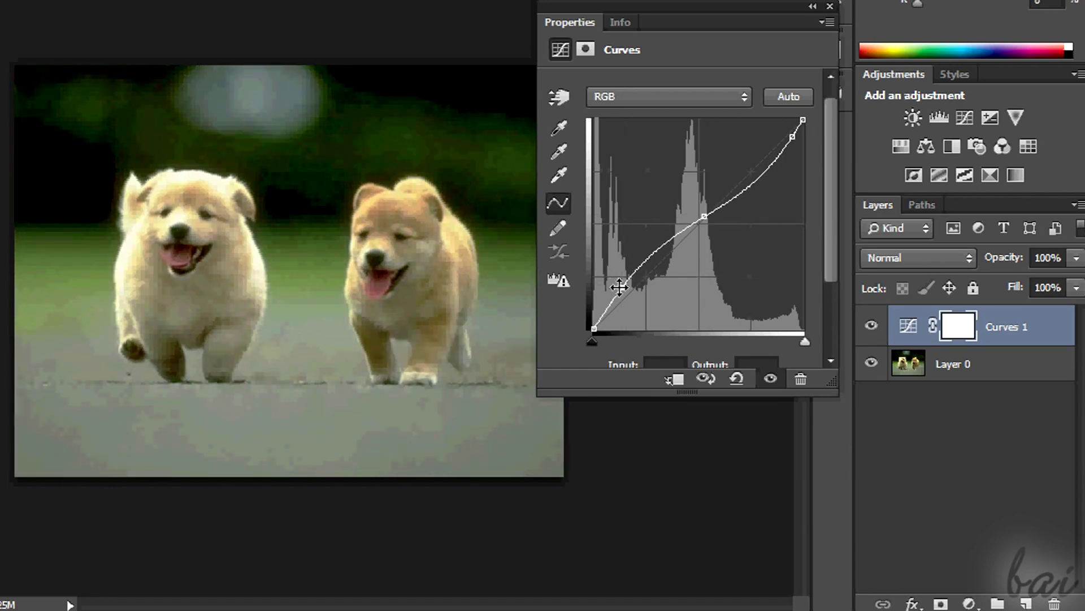
pyautogui.click(812, 6)
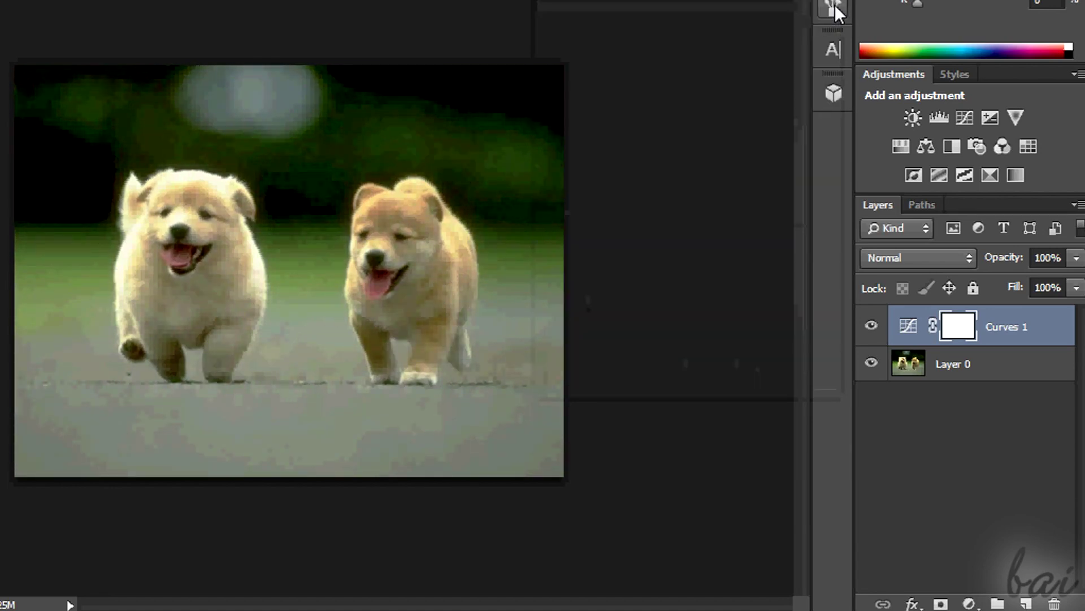
pyautogui.click(870, 326)
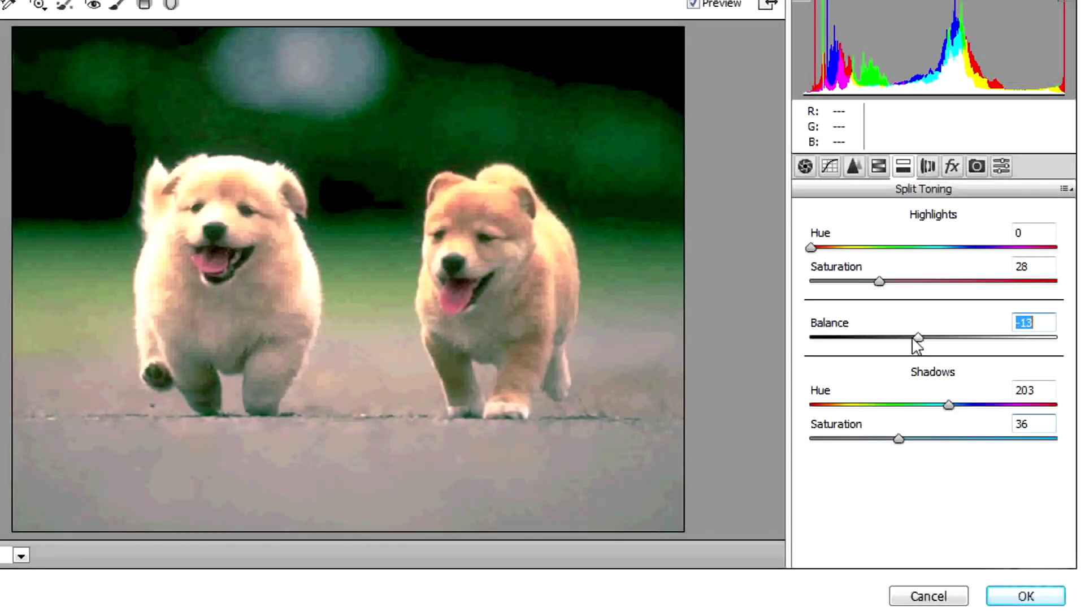
# Tweak the split-toning balance and the blue shadow and red highlight saturation.
pyautogui.moveTo(899, 338); pyautogui.dragTo(948, 339)
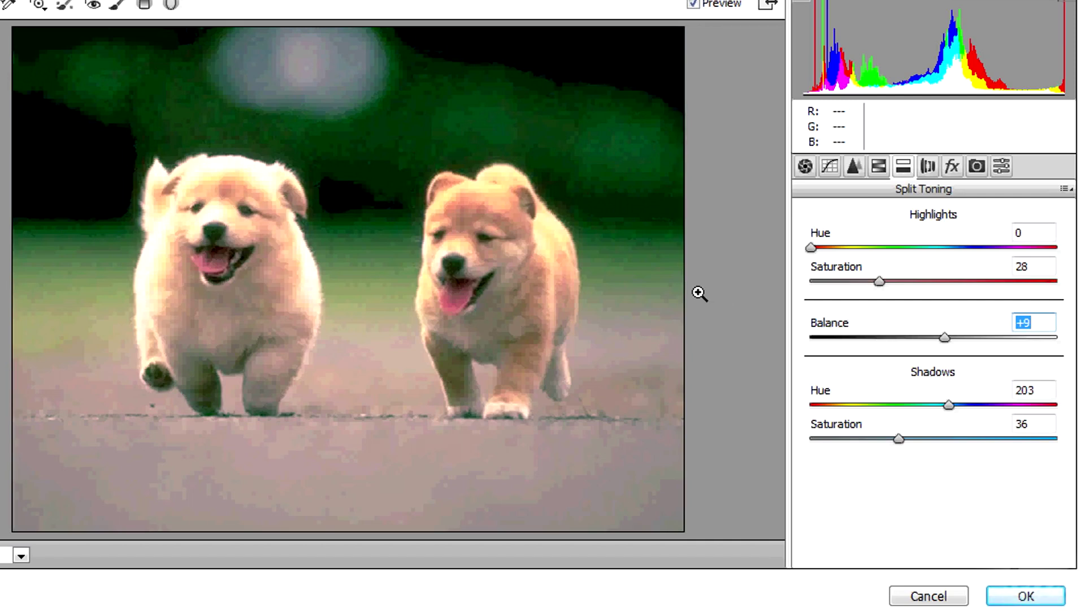
pyautogui.moveTo(899, 438); pyautogui.dragTo(955, 439)
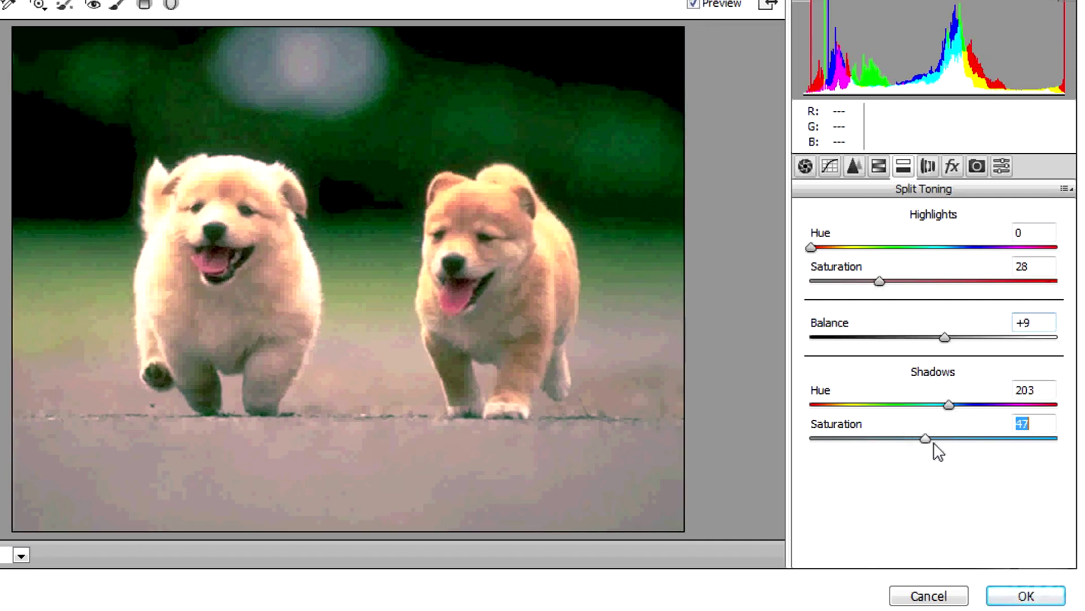
pyautogui.moveTo(880, 281); pyautogui.dragTo(898, 280)
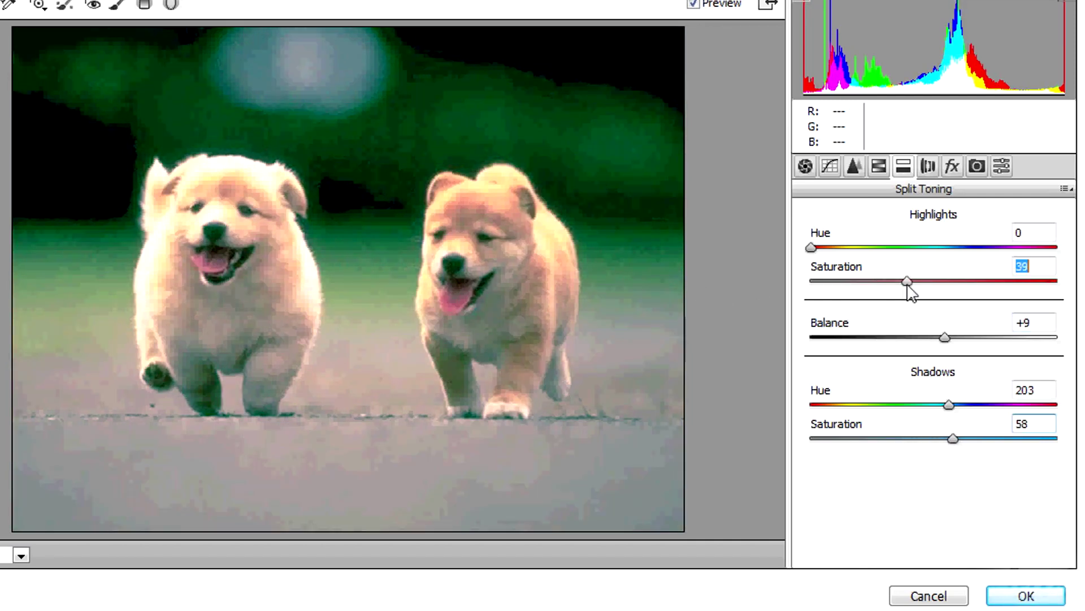
pyautogui.moveTo(946, 337); pyautogui.dragTo(933, 338)
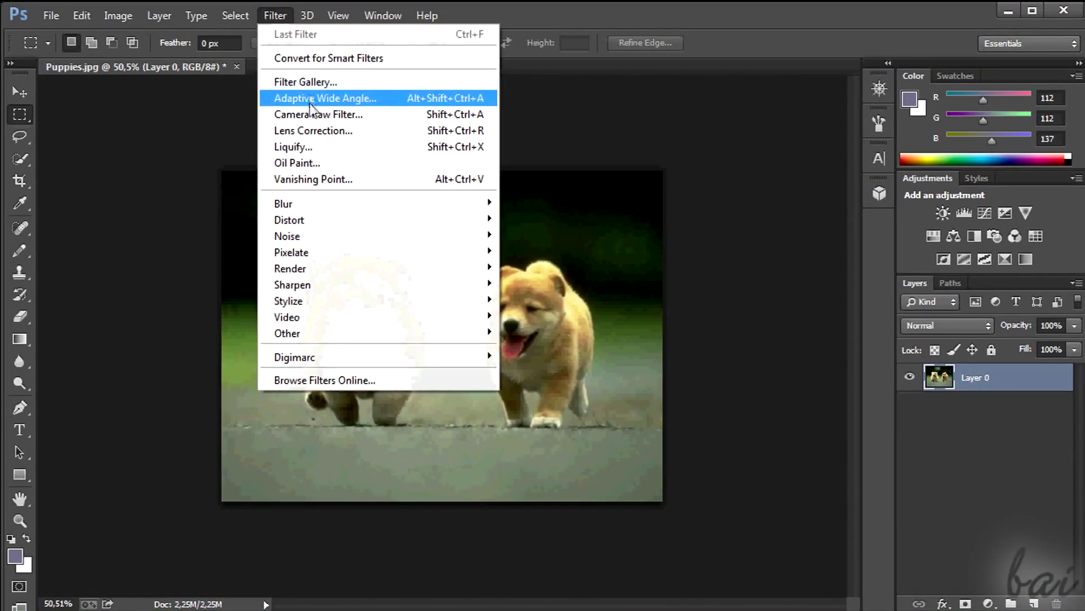
# Reopen Camera Raw with brighter exposure and lower contrast.
pyautogui.click(314, 113)
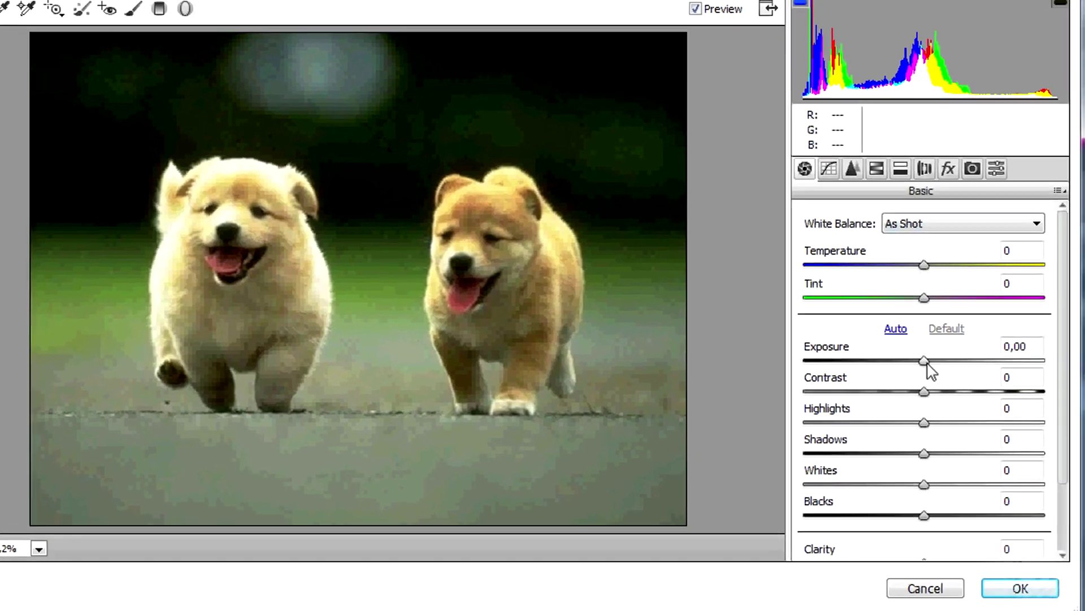
pyautogui.moveTo(925, 360)
pyautogui.mouseDown()
pyautogui.moveTo(943, 360)
pyautogui.moveTo(831, 395)
pyautogui.moveTo(872, 396)
pyautogui.mouseUp()
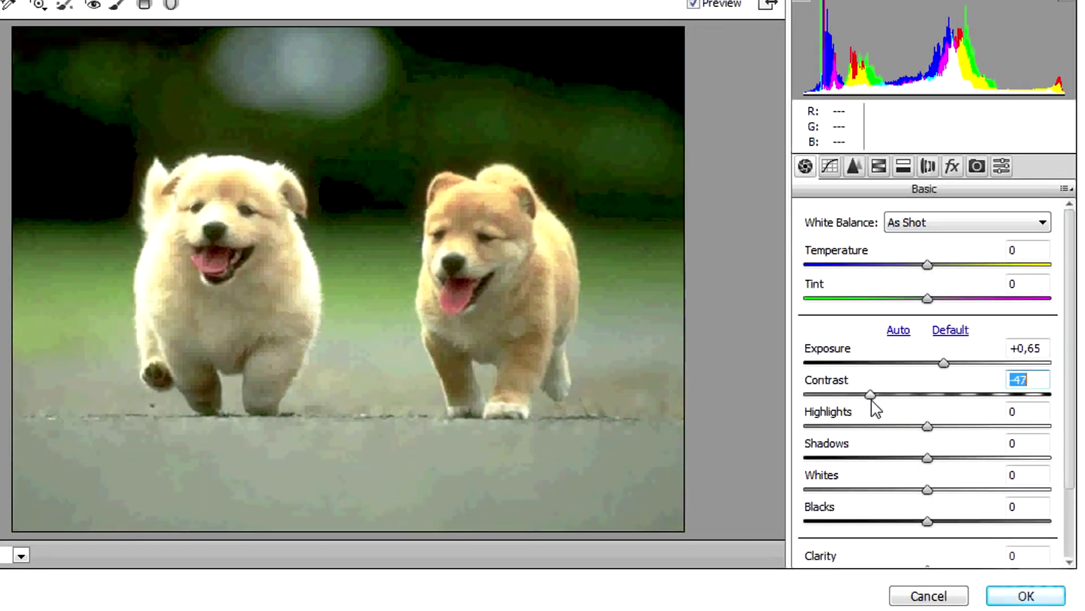
pyautogui.click(904, 167)
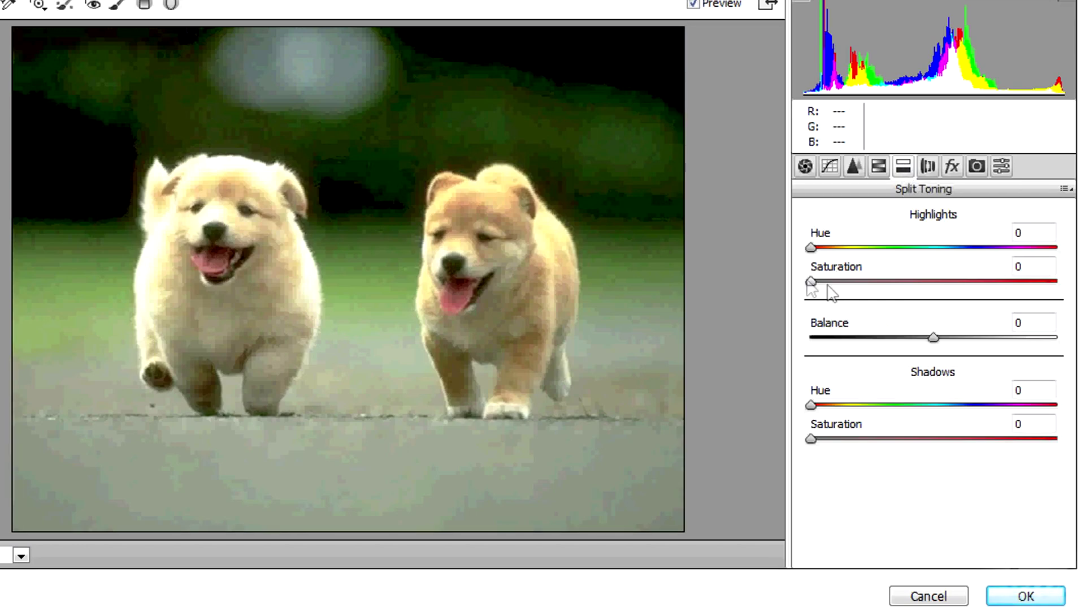
# Set Shadows Hue 203, Saturation 58, Highlights Saturation 34 and Balance about +17.
pyautogui.moveTo(812, 281); pyautogui.dragTo(884, 283)
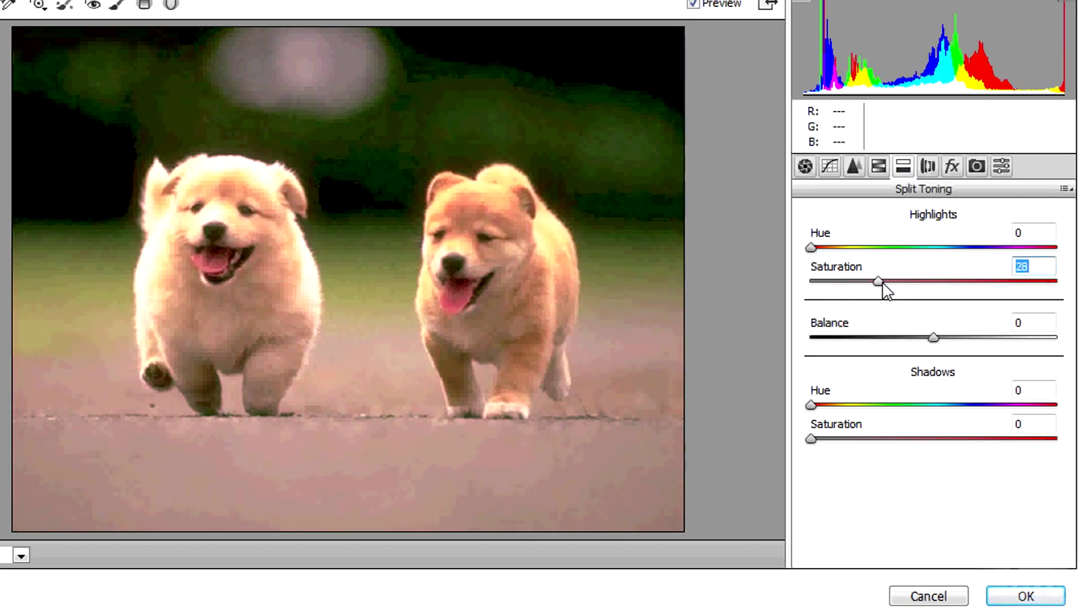
pyautogui.moveTo(812, 405); pyautogui.dragTo(931, 408)
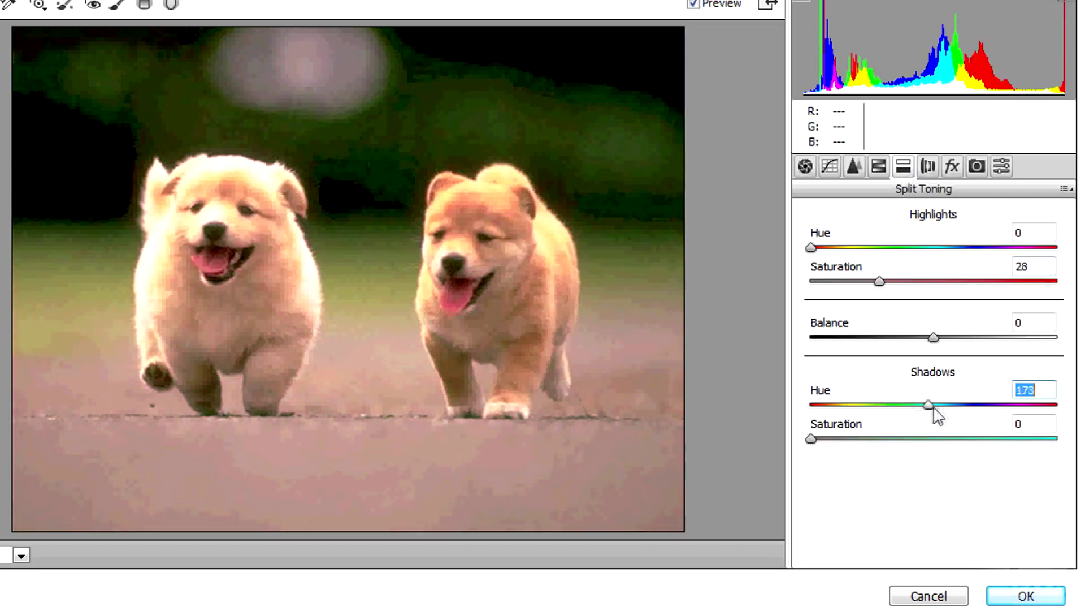
pyautogui.moveTo(815, 438); pyautogui.dragTo(900, 440)
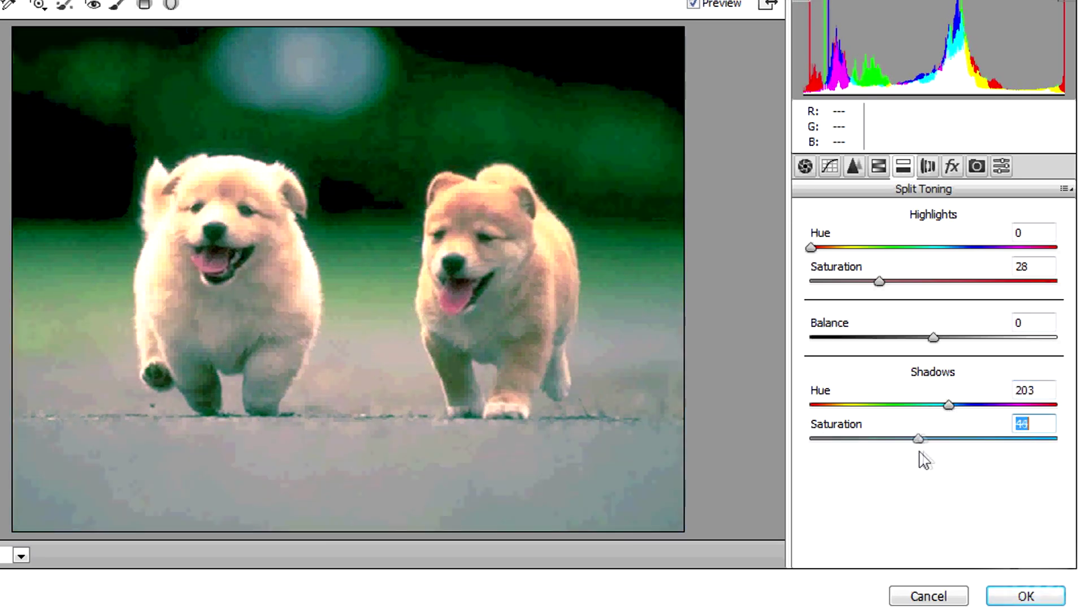
pyautogui.moveTo(934, 338); pyautogui.dragTo(946, 338)
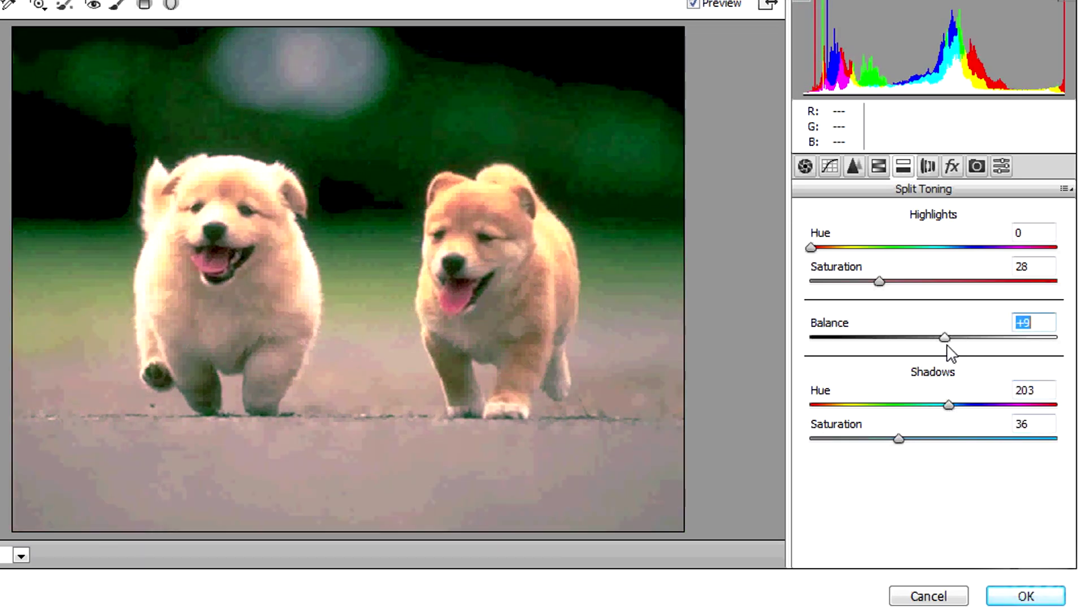
pyautogui.moveTo(900, 438); pyautogui.dragTo(954, 439)
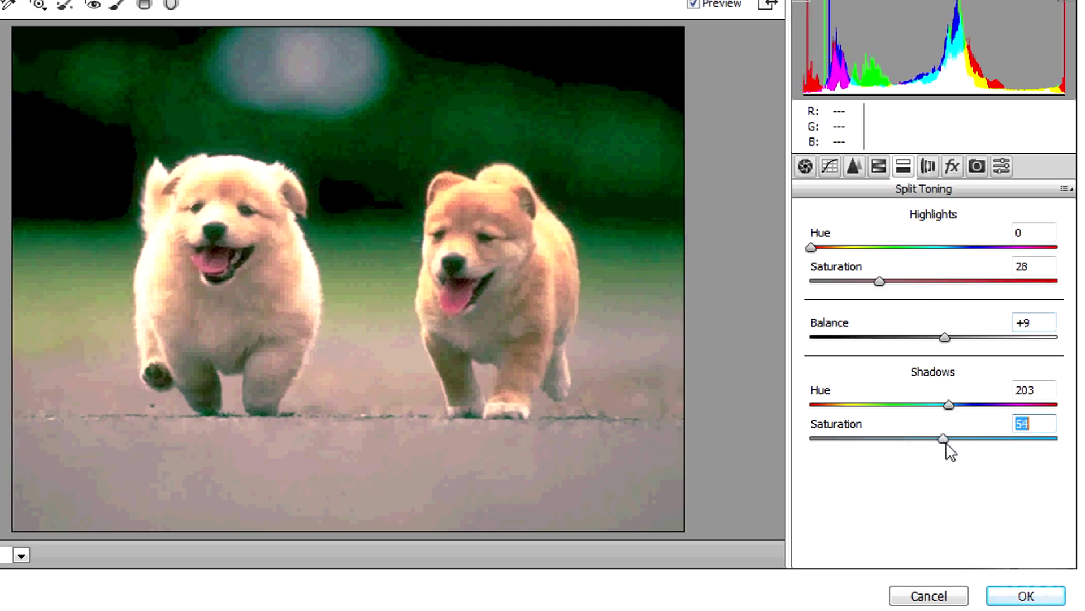
pyautogui.moveTo(880, 281); pyautogui.dragTo(894, 280)
pyautogui.moveTo(946, 338); pyautogui.dragTo(942, 338)
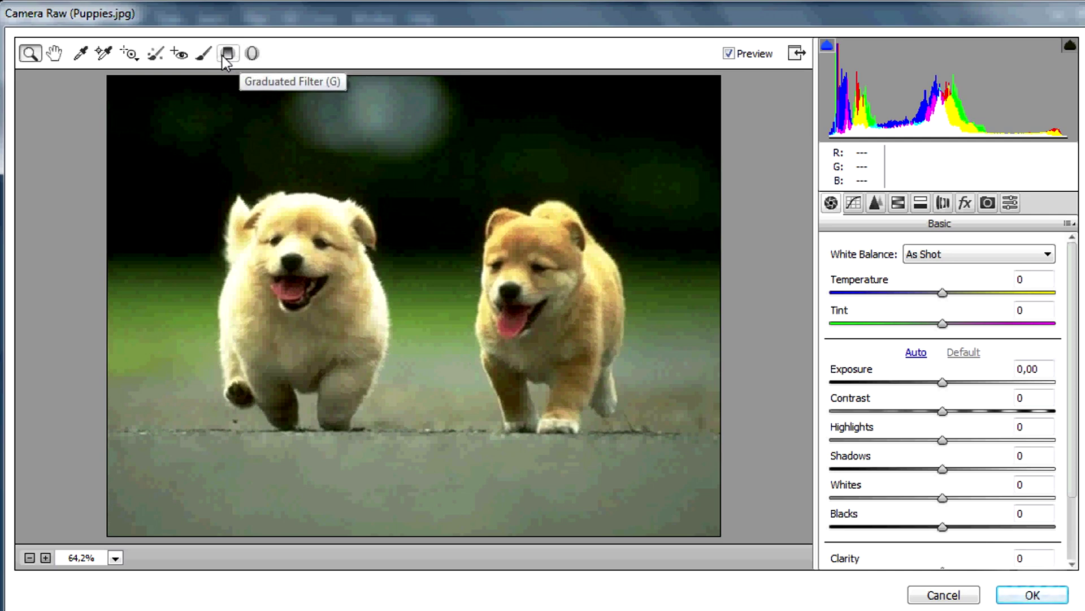
# Draw a graduated filter over the lower-right ground with Temperature +31, starting at the orange puppy's legs.
pyautogui.click(228, 54)
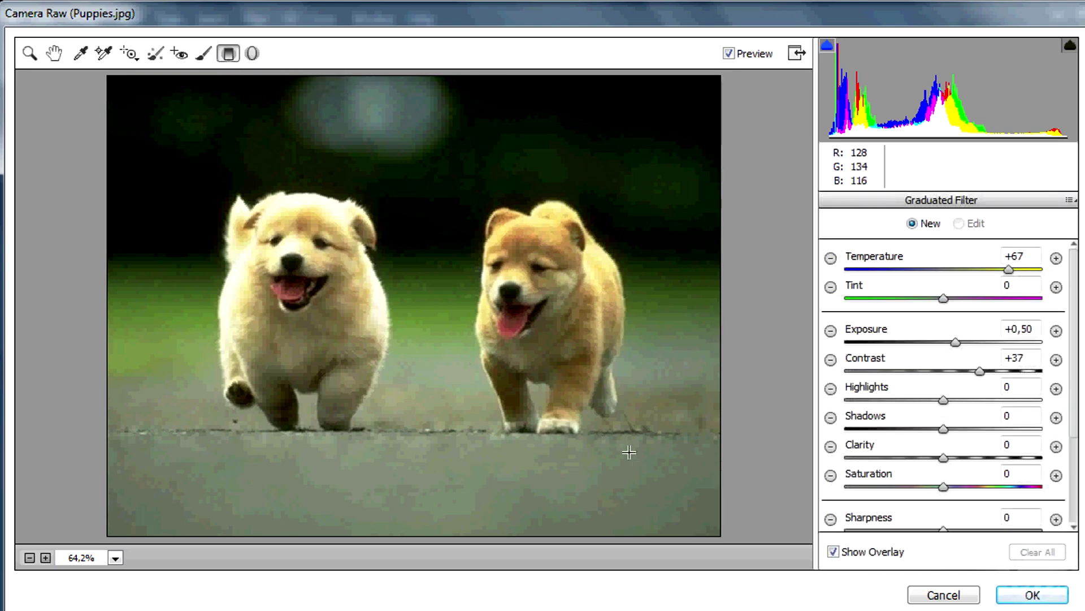
pyautogui.moveTo(647, 469)
pyautogui.mouseDown()
pyautogui.moveTo(270, 168)
pyautogui.moveTo(321, 230)
pyautogui.moveTo(596, 430)
pyautogui.moveTo(323, 197)
pyautogui.moveTo(469, 362)
pyautogui.mouseUp()
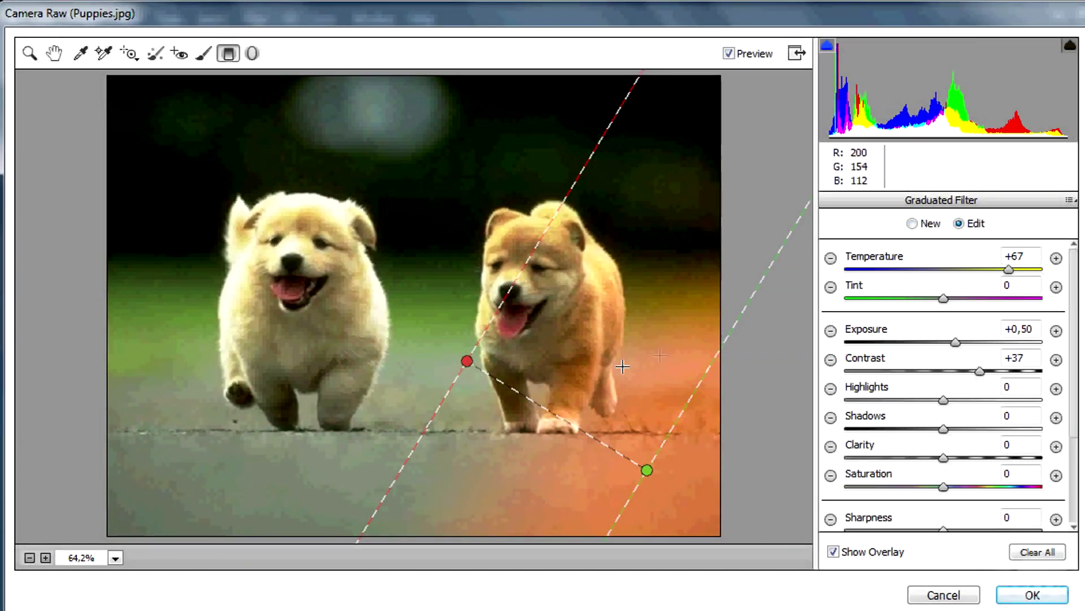
pyautogui.moveTo(1011, 269)
pyautogui.mouseDown()
pyautogui.moveTo(827, 280)
pyautogui.moveTo(1075, 302)
pyautogui.mouseUp()
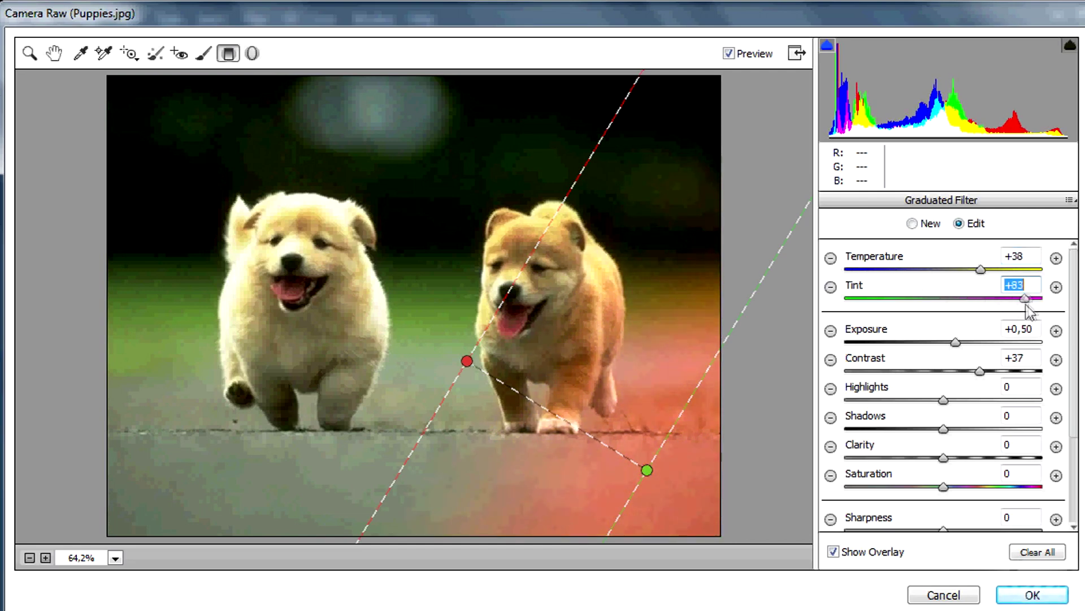
pyautogui.moveTo(918, 298); pyautogui.dragTo(813, 312)
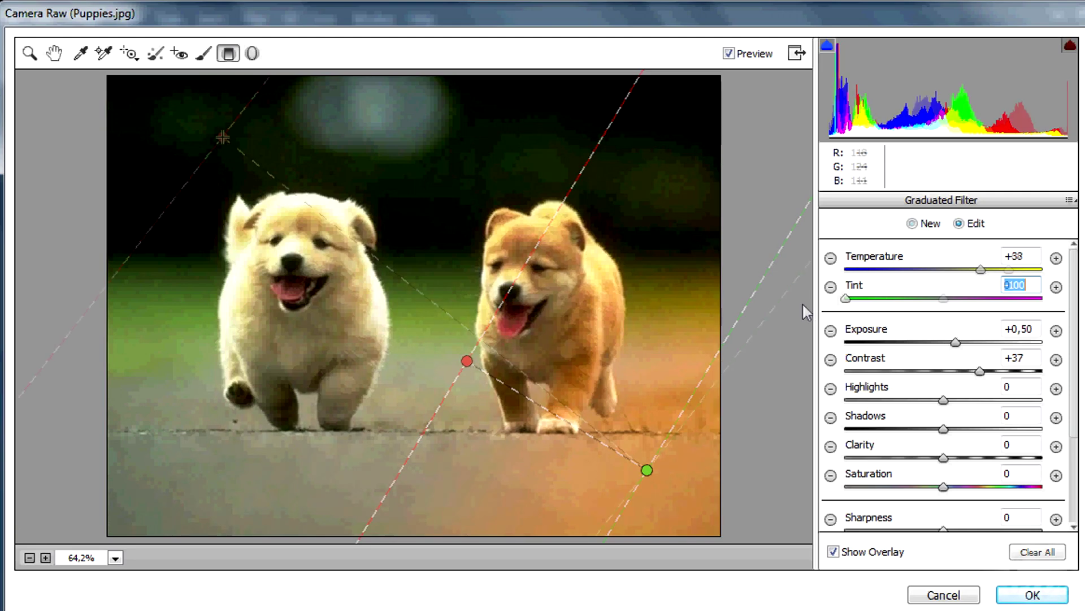
pyautogui.moveTo(348, 253)
pyautogui.mouseDown()
pyautogui.moveTo(581, 419)
pyautogui.moveTo(356, 222)
pyautogui.moveTo(428, 312)
pyautogui.mouseUp()
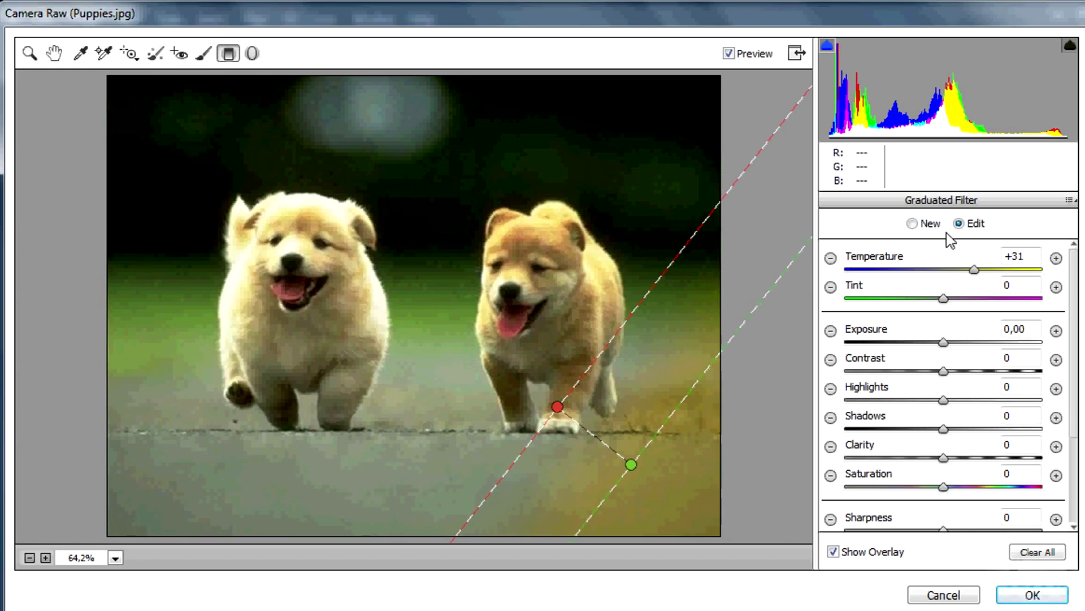
# Draw a second graduated filter across both puppies, then delete it.
pyautogui.click(913, 223)
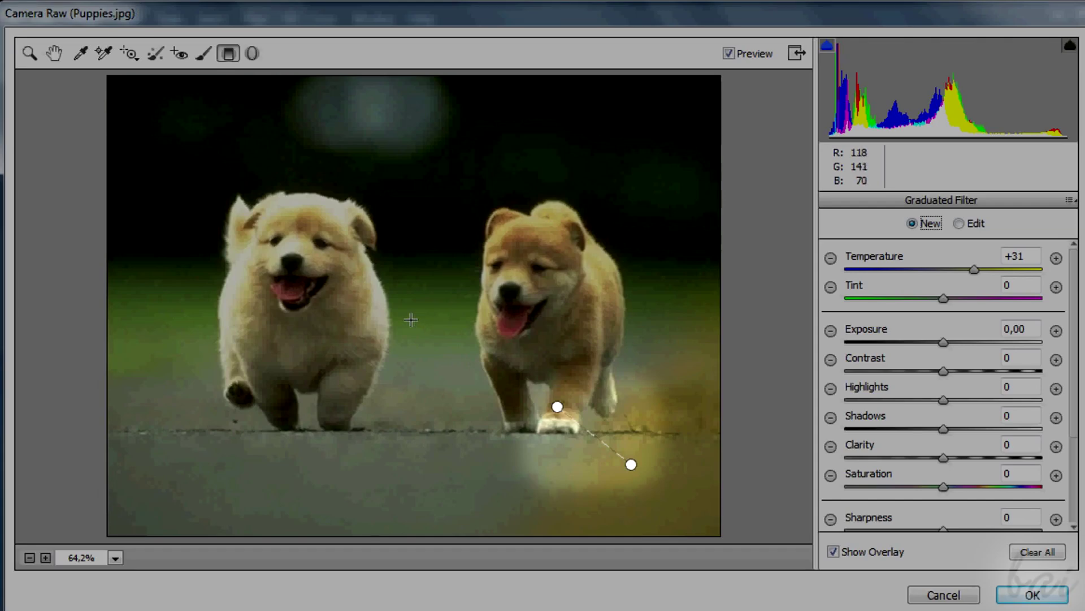
pyautogui.moveTo(410, 320); pyautogui.dragTo(421, 397)
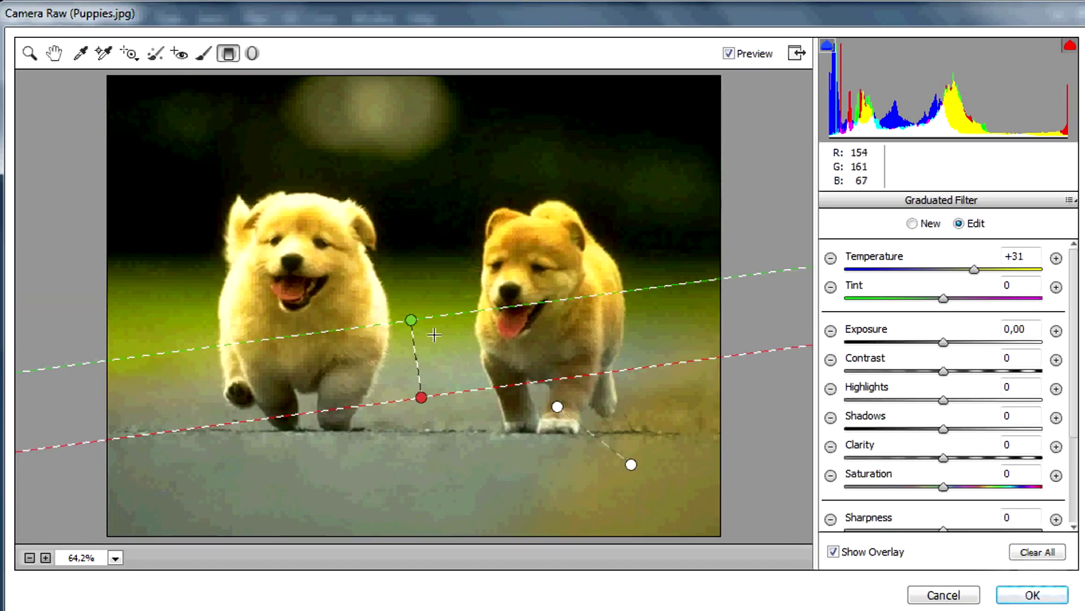
pyautogui.rightClick(411, 324)
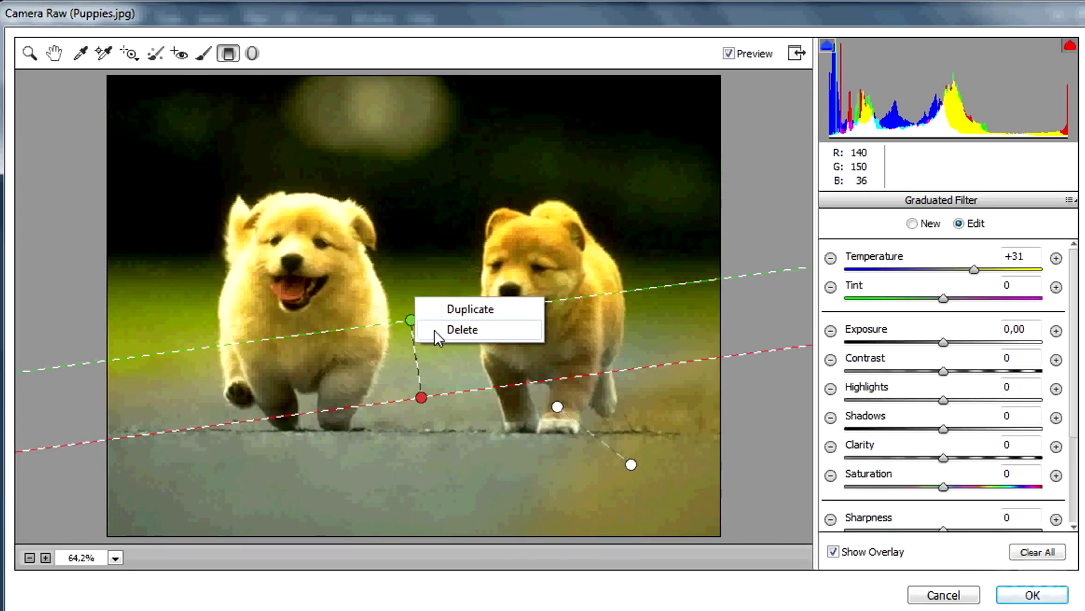
pyautogui.click(463, 330)
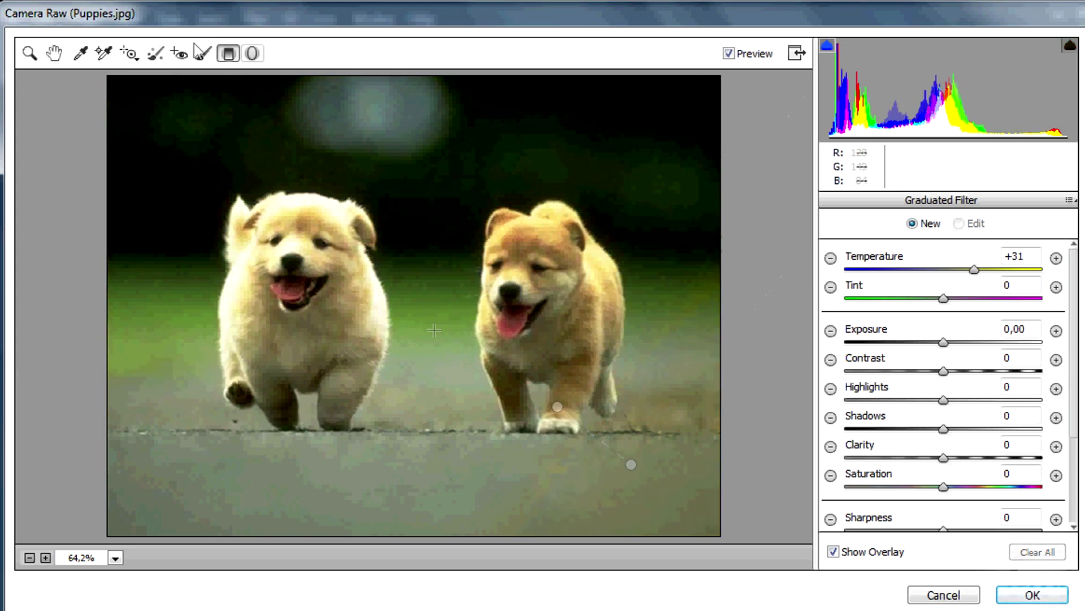
# Draw a radial filter ellipse around the right puppy, with its effect set to Inside.
pyautogui.click(254, 54)
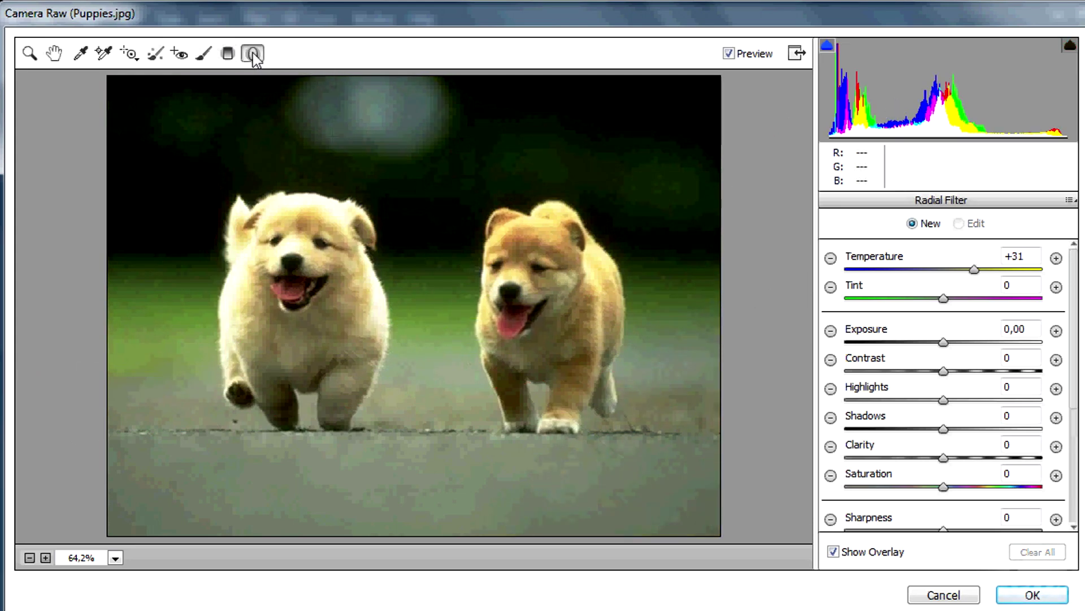
pyautogui.moveTo(537, 344); pyautogui.dragTo(612, 243)
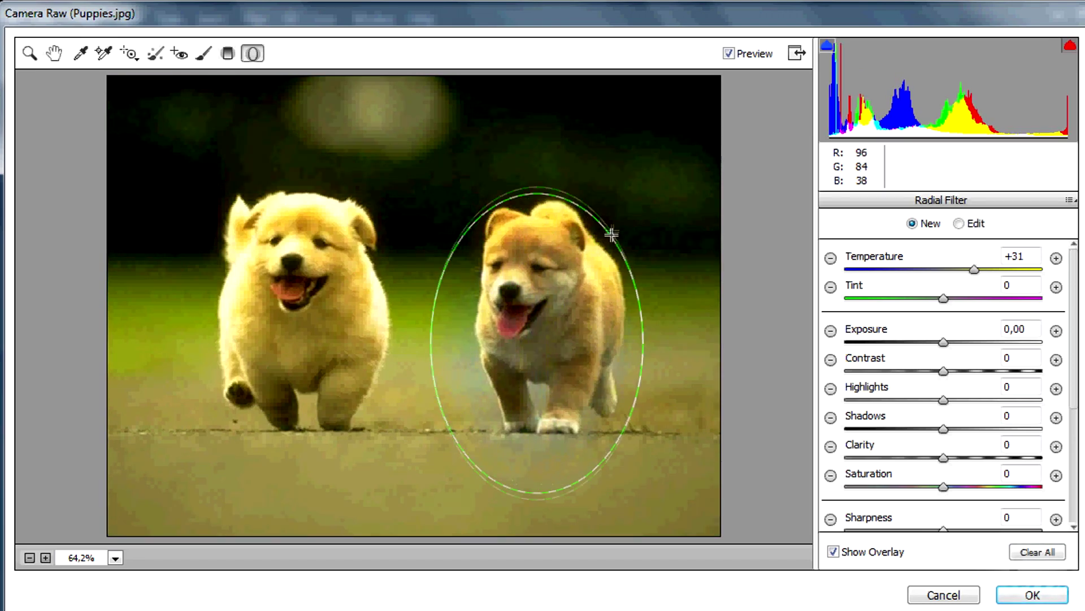
pyautogui.moveTo(612, 243); pyautogui.dragTo(619, 228)
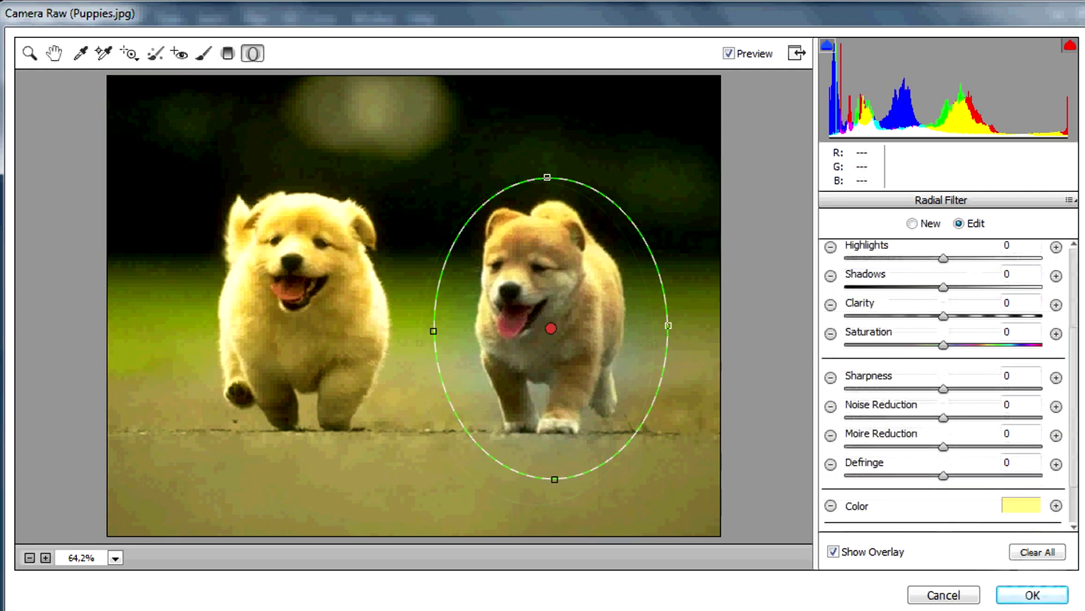
pyautogui.scroll(-5, 941, 382)
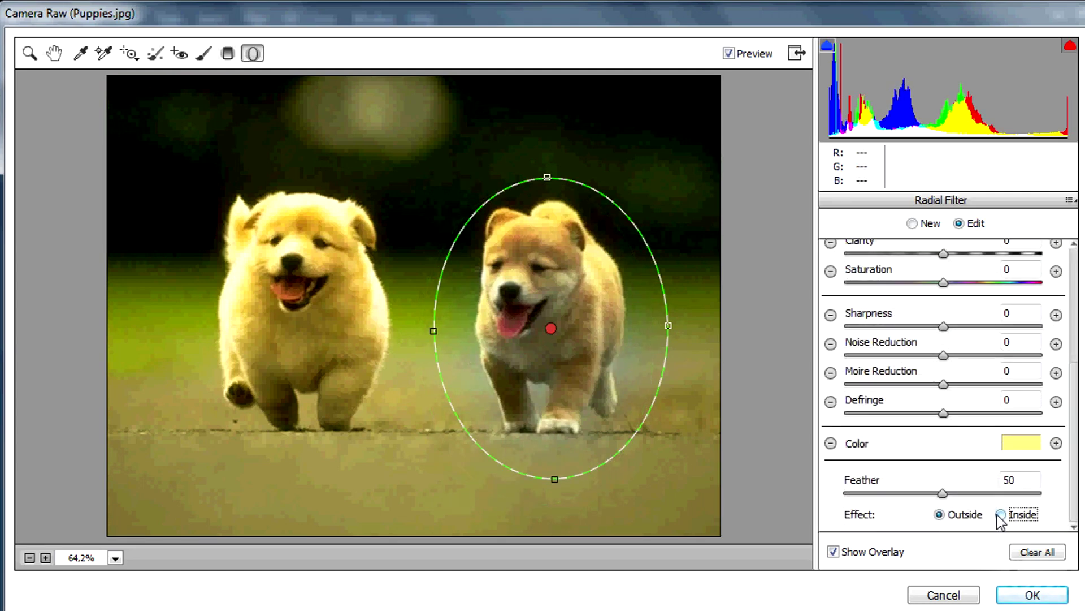
pyautogui.click(1001, 514)
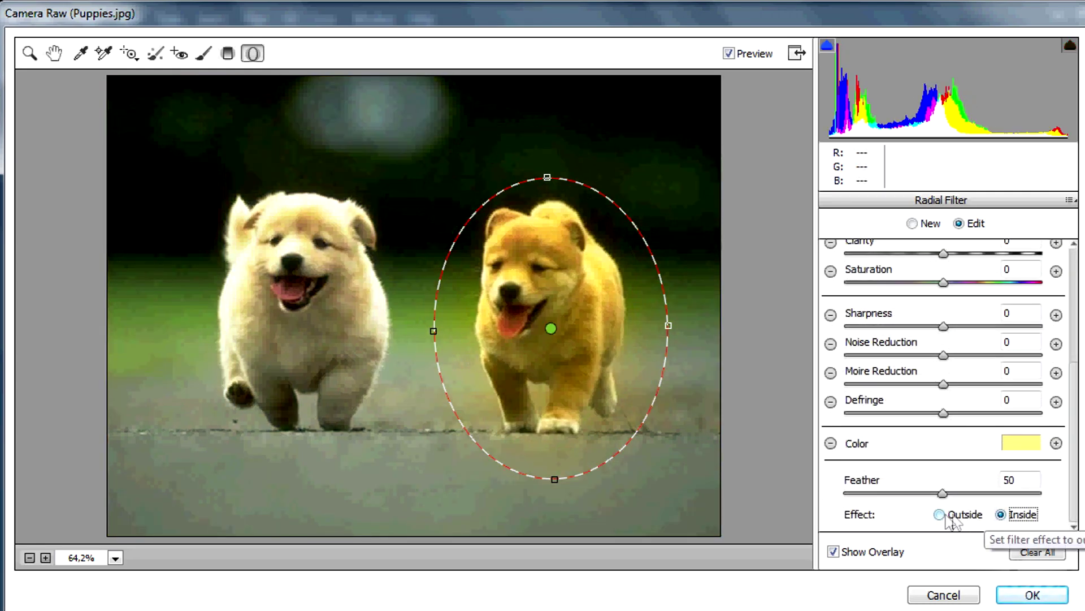
pyautogui.click(939, 514)
pyautogui.click(1001, 515)
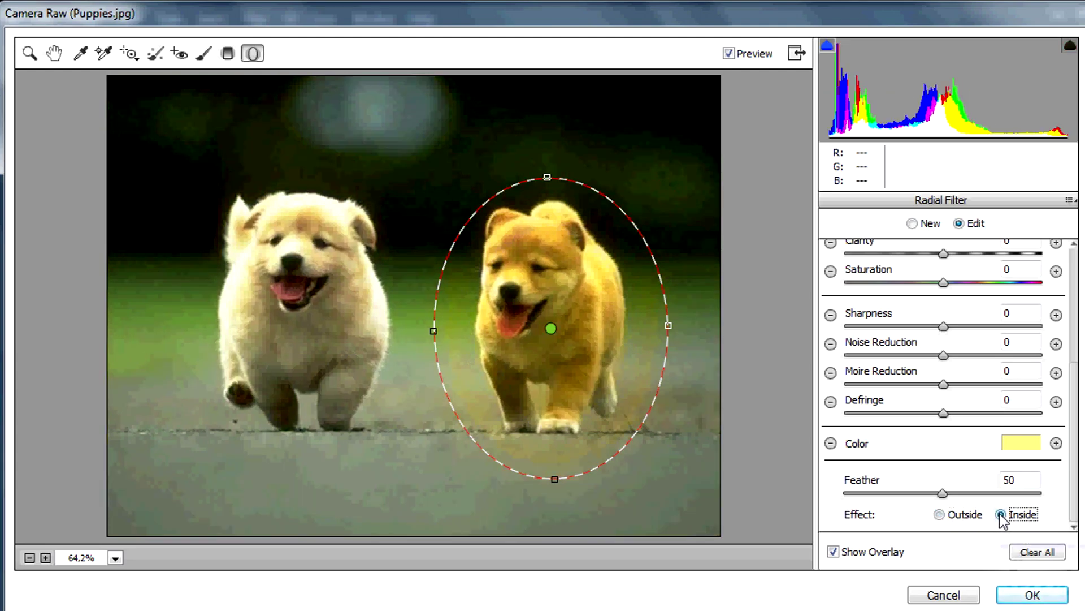
# Readjust the graduated filter's angle and reshape the ellipse to surround both puppies.
pyautogui.press('g')
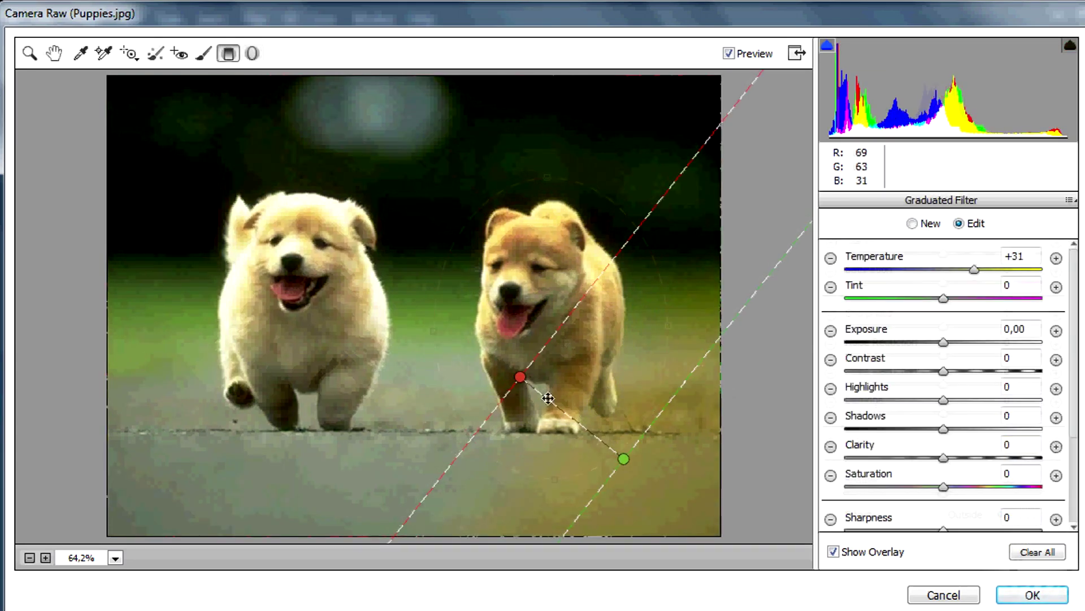
pyautogui.moveTo(494, 406)
pyautogui.mouseDown()
pyautogui.moveTo(478, 388)
pyautogui.moveTo(543, 424)
pyautogui.mouseUp()
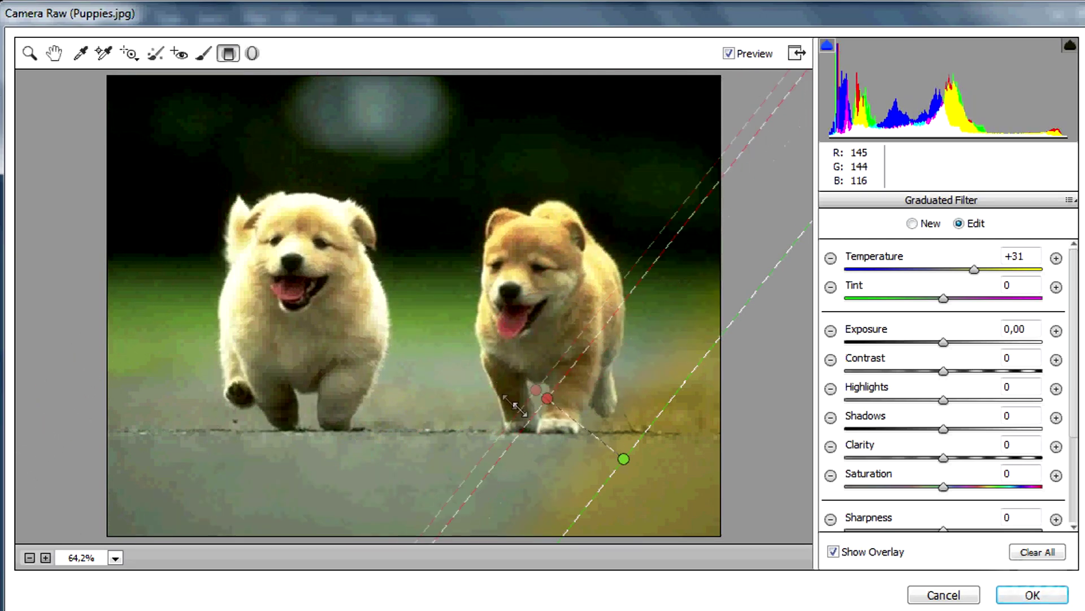
pyautogui.moveTo(623, 459); pyautogui.dragTo(541, 392)
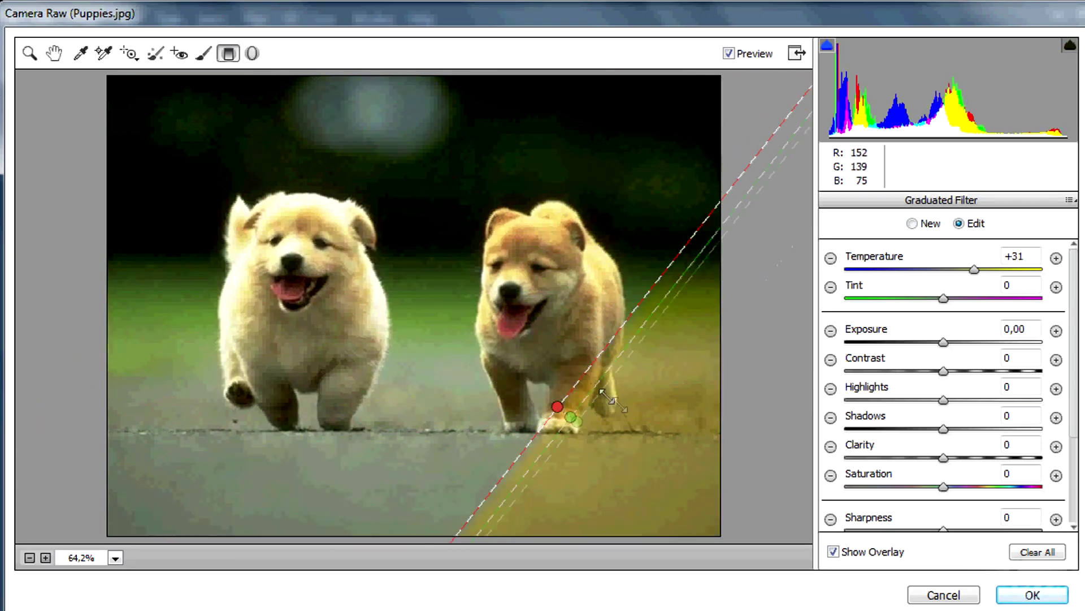
pyautogui.moveTo(550, 167)
pyautogui.mouseDown()
pyautogui.moveTo(551, 318)
pyautogui.moveTo(549, 178)
pyautogui.mouseUp()
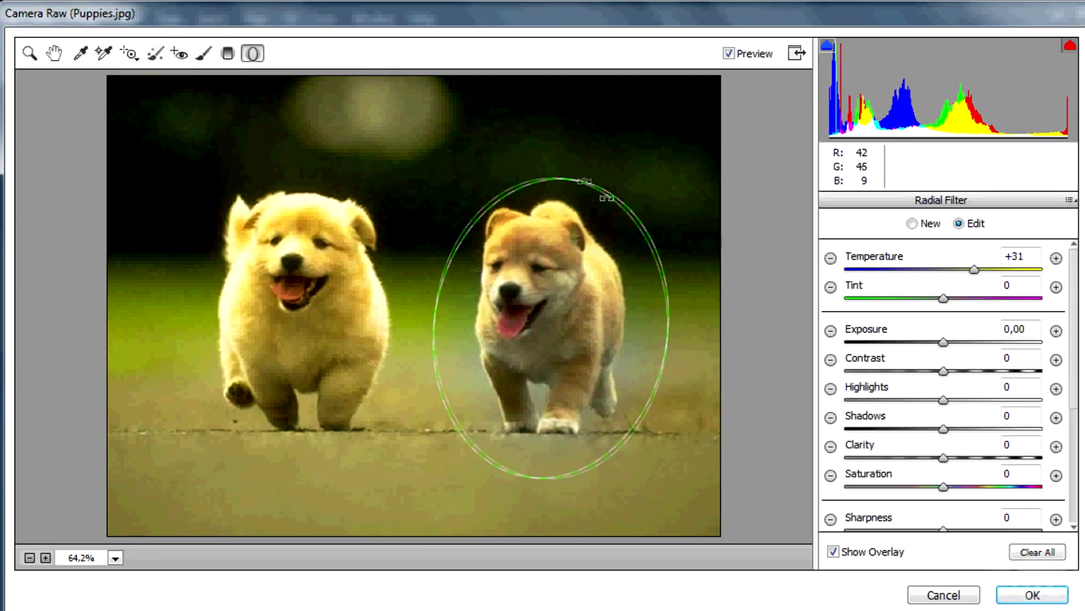
pyautogui.moveTo(574, 180)
pyautogui.mouseDown()
pyautogui.moveTo(508, 279)
pyautogui.moveTo(531, 242)
pyautogui.mouseUp()
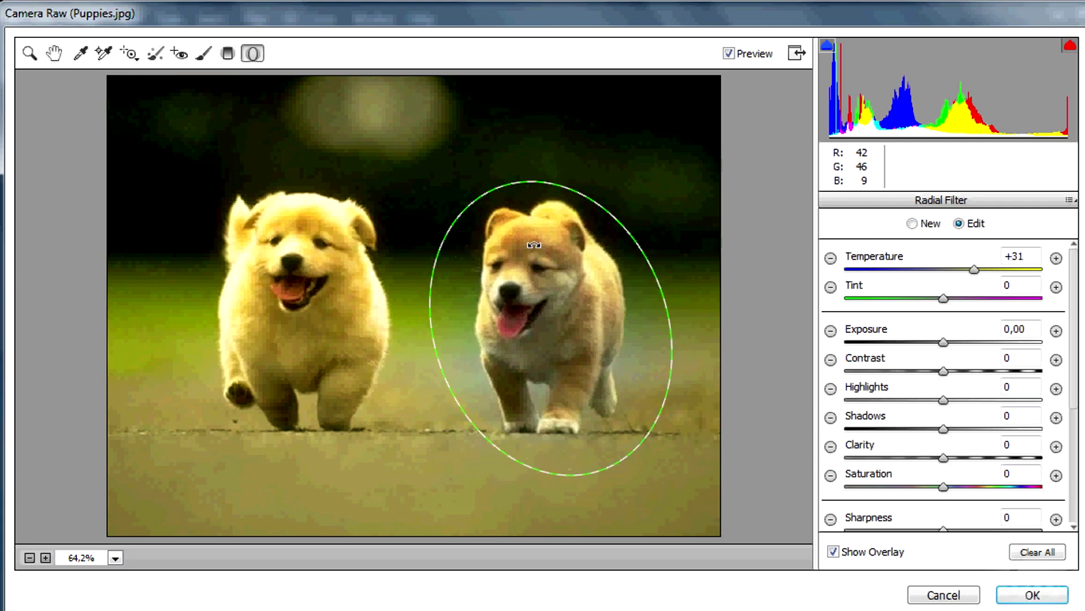
pyautogui.press('g')
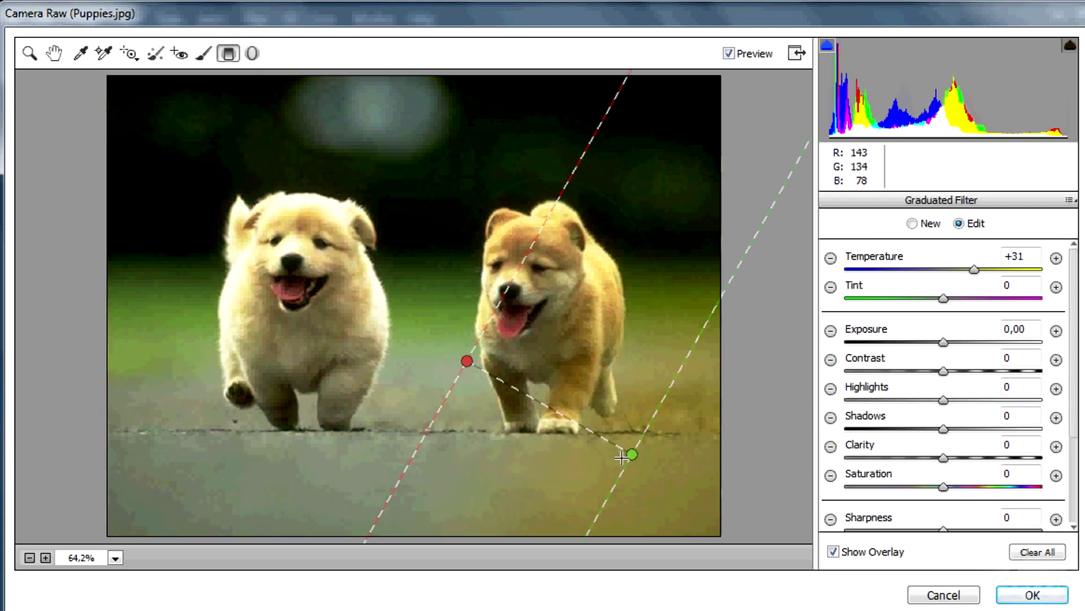
pyautogui.moveTo(635, 458); pyautogui.dragTo(678, 479)
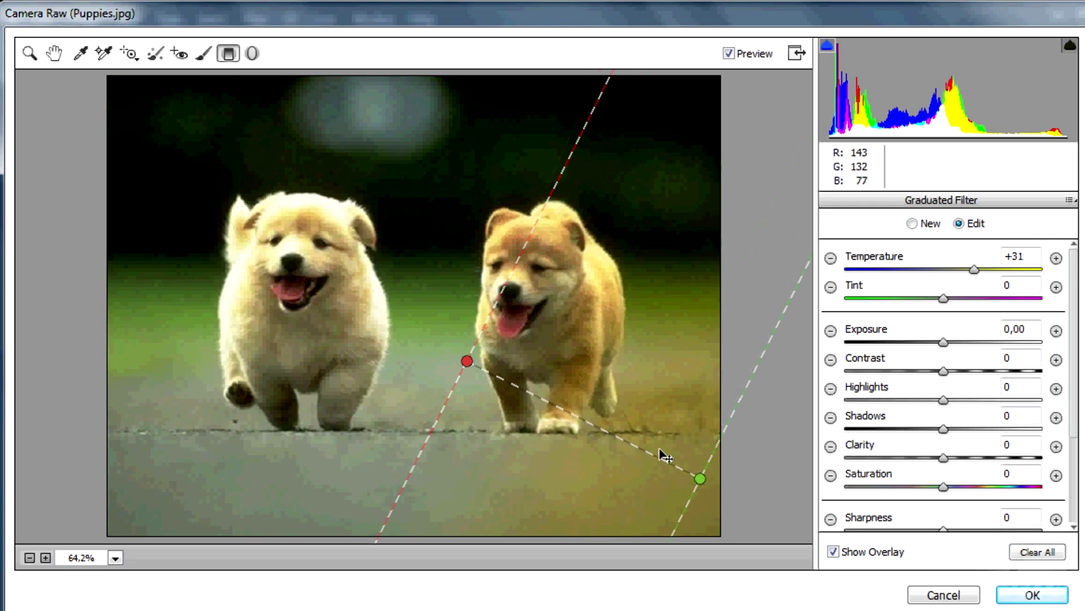
pyautogui.press('j')
pyautogui.moveTo(388, 318); pyautogui.dragTo(551, 315)
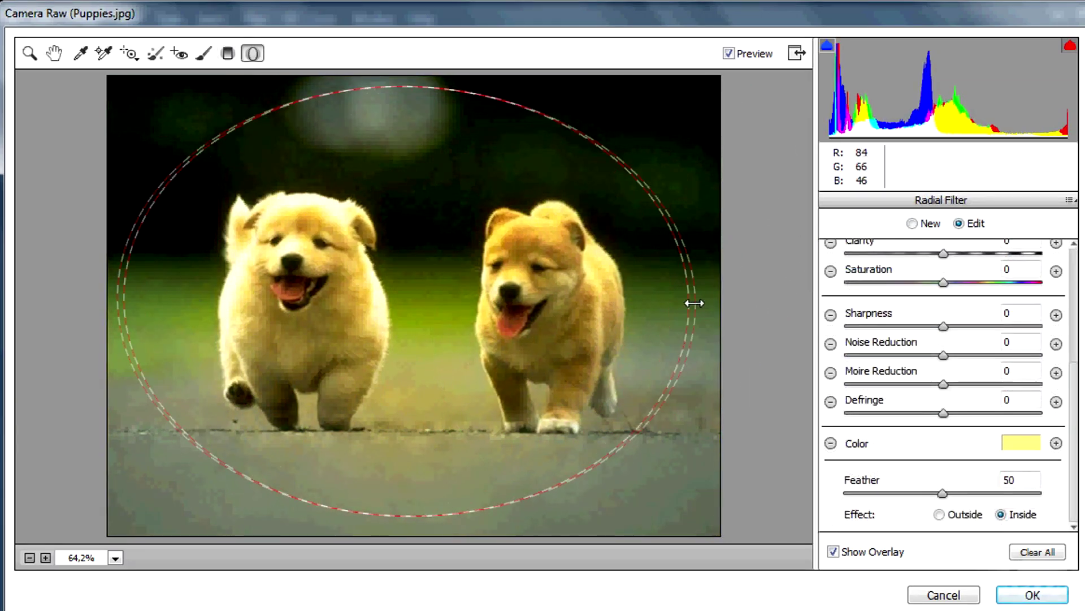
pyautogui.moveTo(694, 303); pyautogui.dragTo(697, 306)
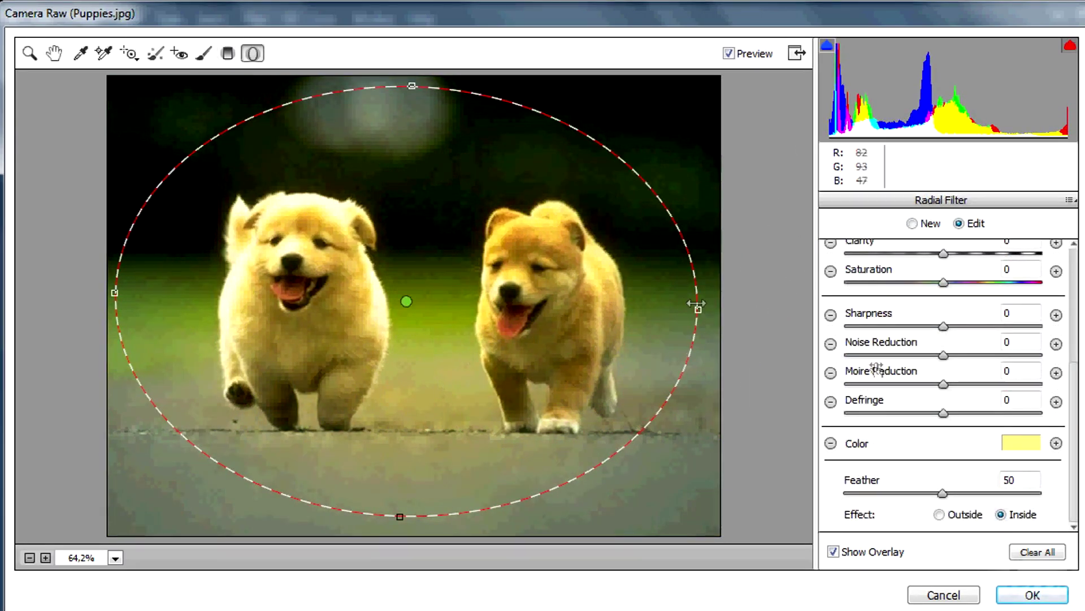
# Switch the radial filter to Outside and give it a vivid magenta tint.
pyautogui.click(940, 514)
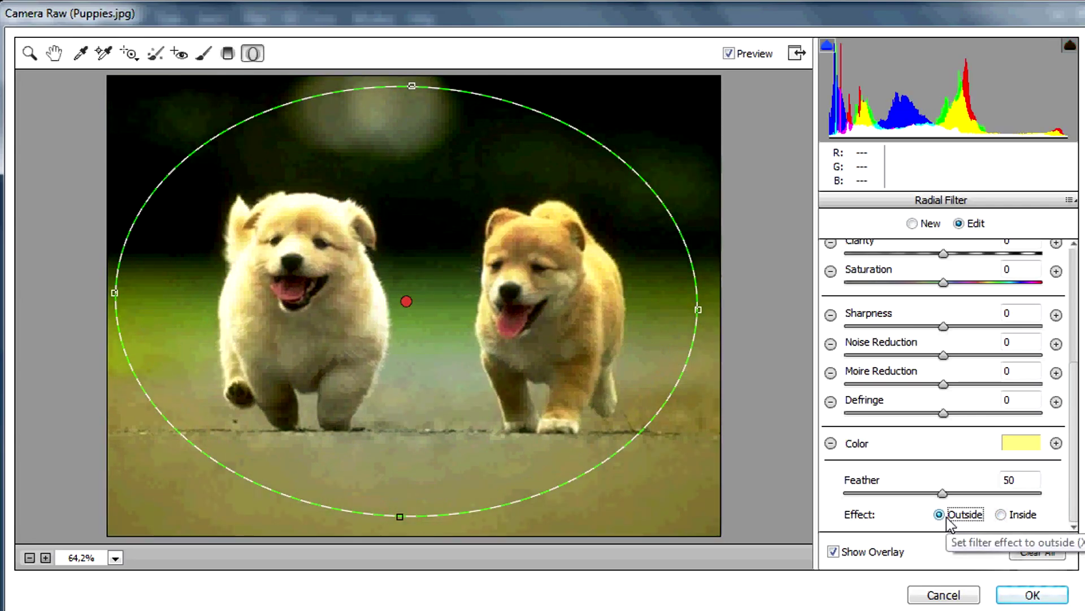
pyautogui.click(1021, 442)
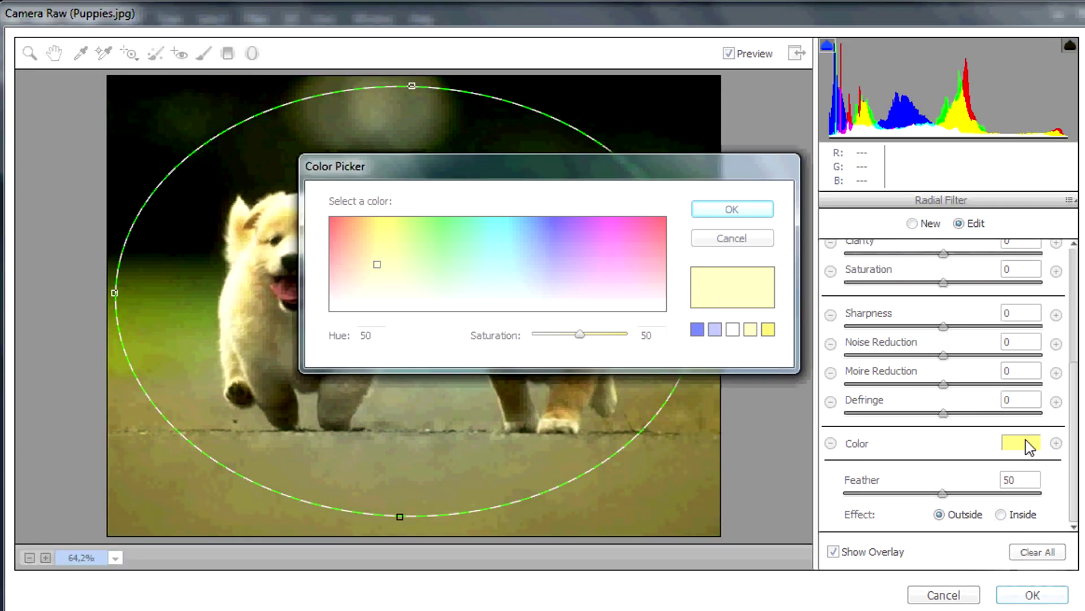
pyautogui.click(579, 266)
pyautogui.moveTo(597, 255); pyautogui.dragTo(622, 219)
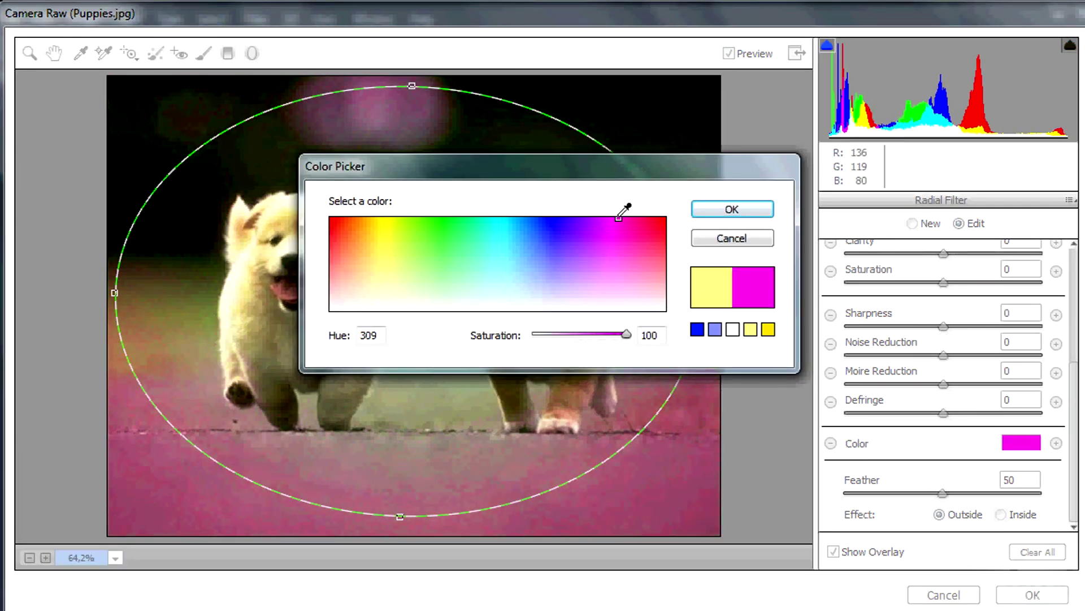
pyautogui.click(732, 209)
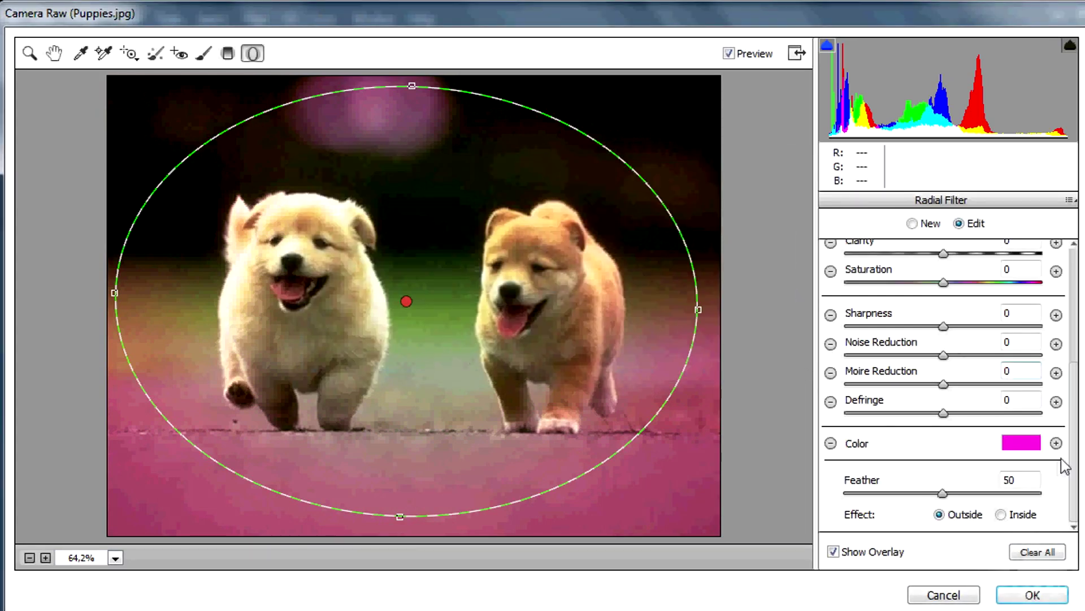
pyautogui.scroll(5, 991, 388)
pyautogui.scroll(3, 991, 387)
pyautogui.scroll(-8, 983, 401)
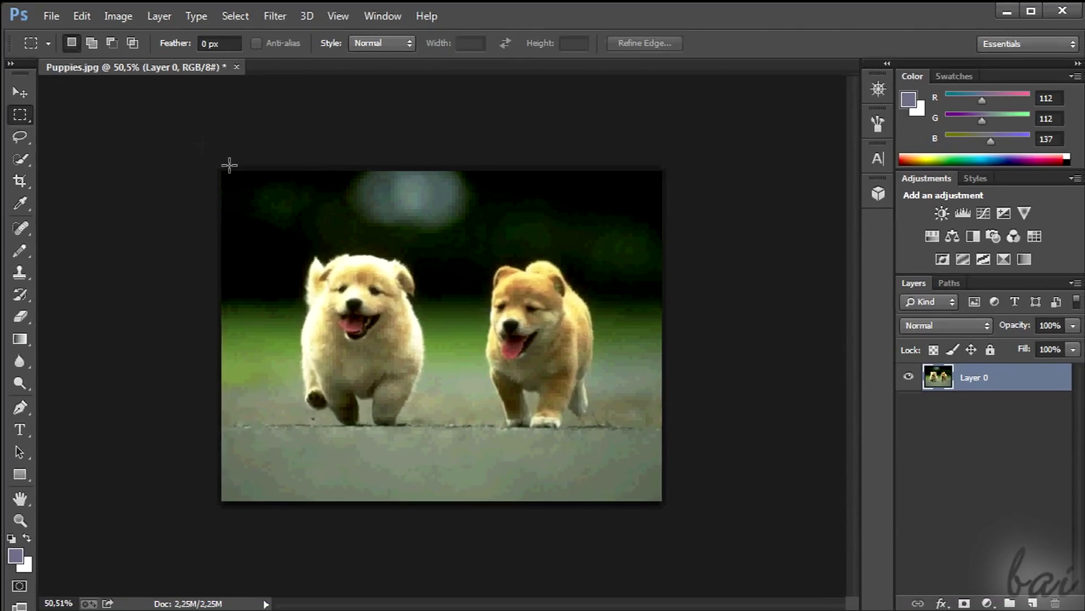
# Select the whole photo and open the Camera Raw Filter.
pyautogui.moveTo(222, 171); pyautogui.dragTo(662, 501)
pyautogui.click(275, 16)
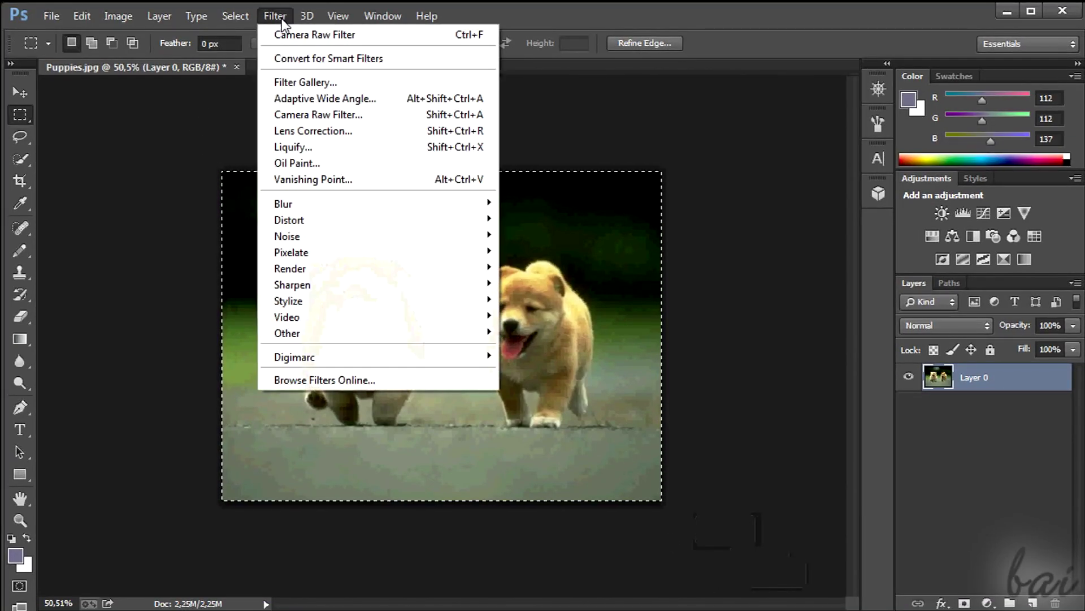
pyautogui.click(318, 114)
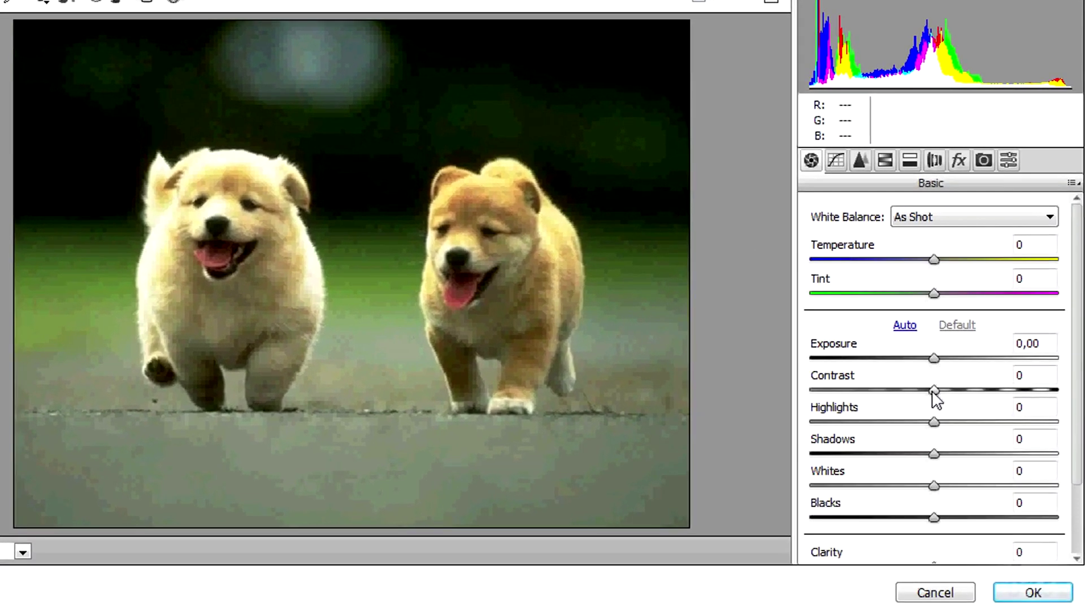
# Raise Contrast to +100, set heavy luminance noise smoothing, and lower Clarity.
pyautogui.moveTo(936, 390); pyautogui.dragTo(1058, 390)
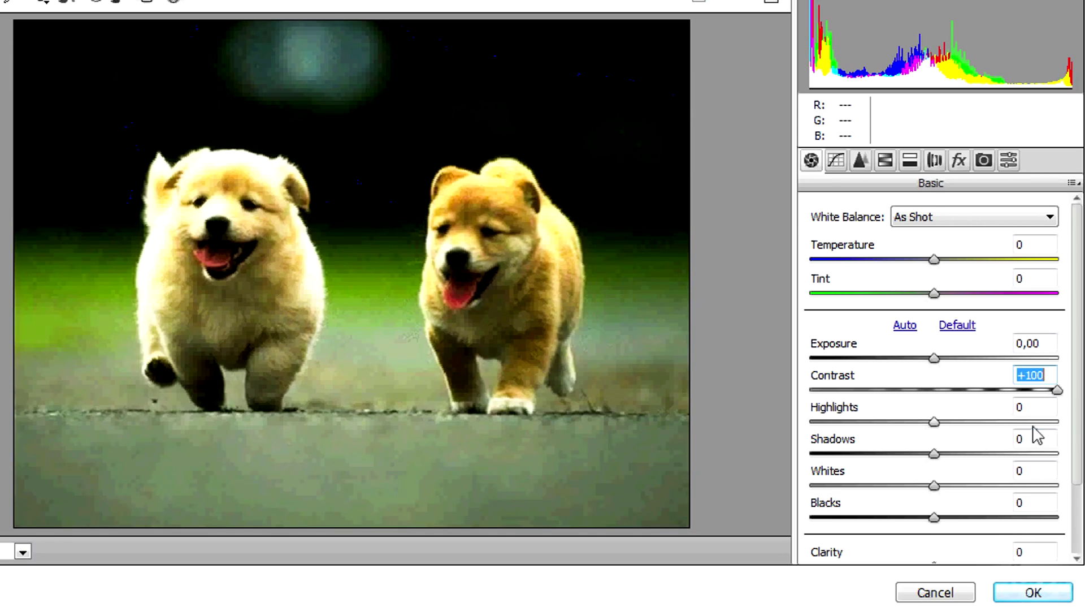
pyautogui.scroll(-3, 947, 500)
pyautogui.click(859, 162)
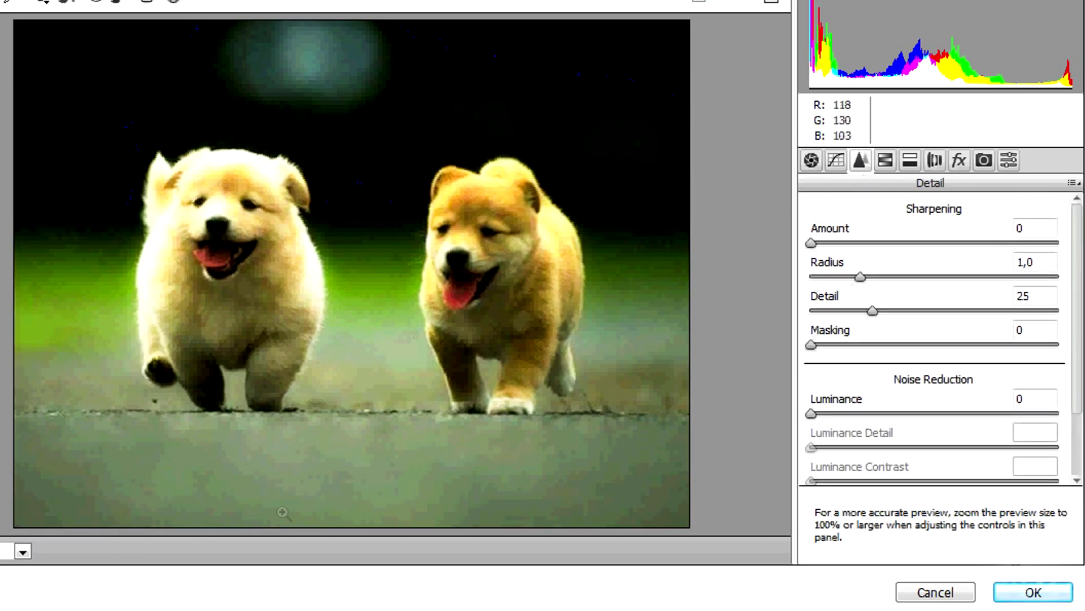
pyautogui.scroll(-2, 933, 382)
pyautogui.moveTo(813, 331); pyautogui.dragTo(818, 331)
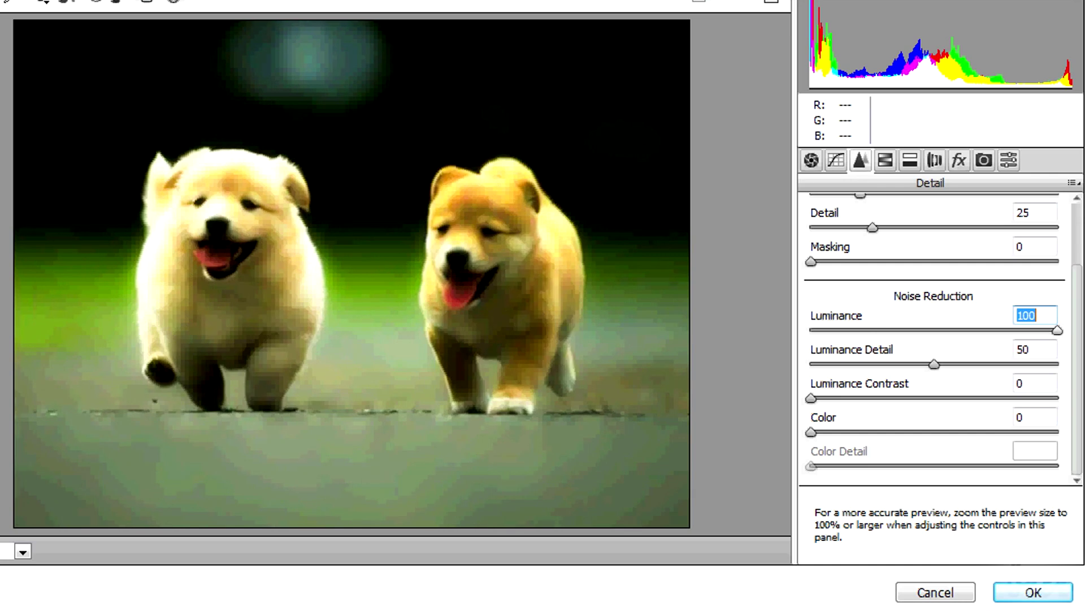
pyautogui.moveTo(936, 365)
pyautogui.mouseDown()
pyautogui.moveTo(891, 365)
pyautogui.moveTo(911, 369)
pyautogui.mouseUp()
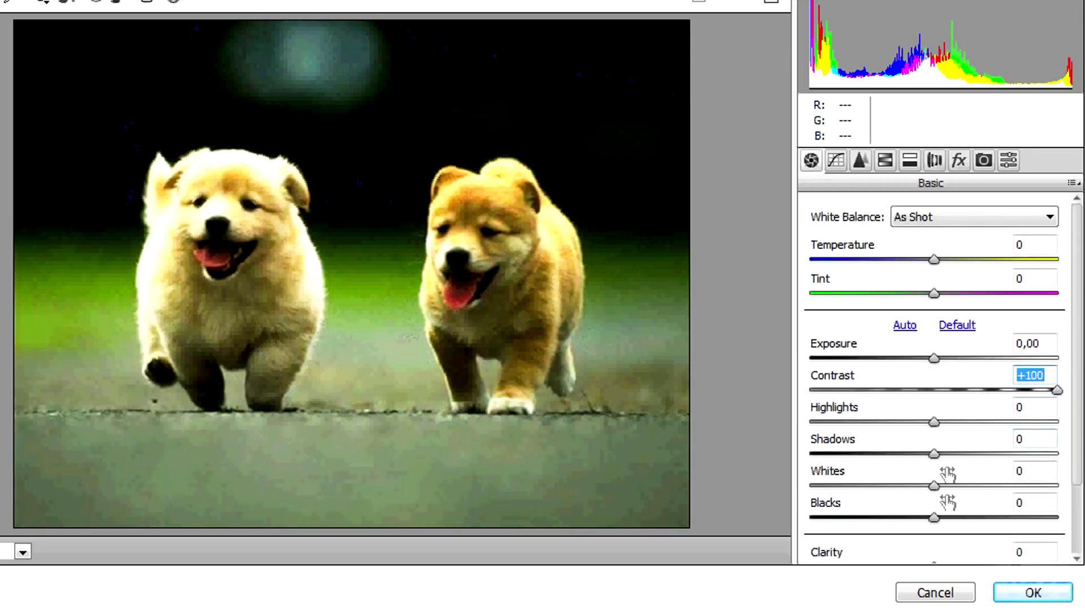
pyautogui.scroll(-3, 952, 450)
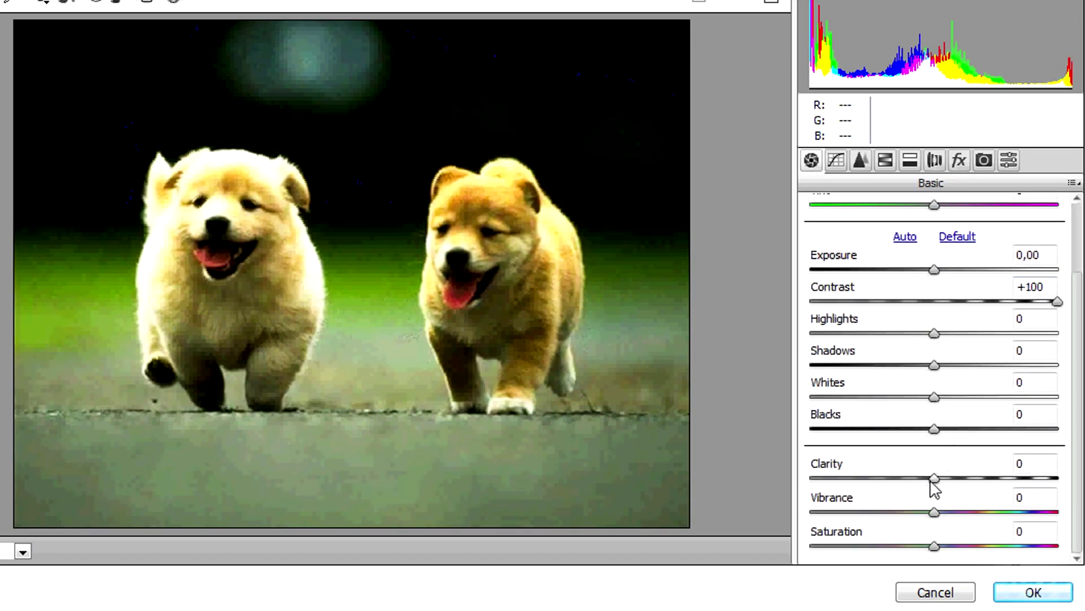
pyautogui.moveTo(934, 480); pyautogui.dragTo(897, 480)
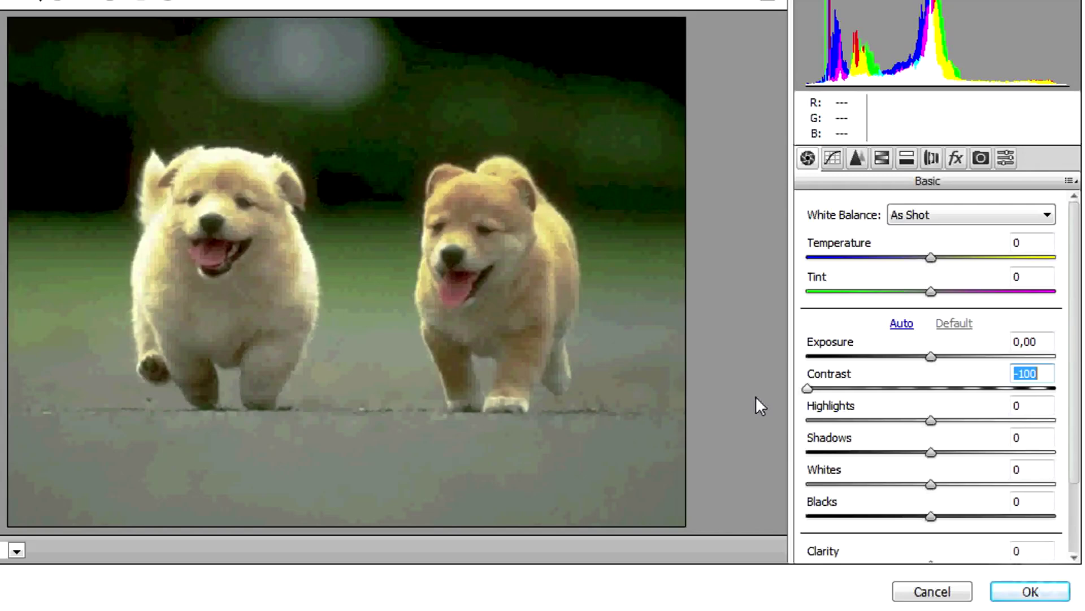
pyautogui.scroll(-2, 933, 382)
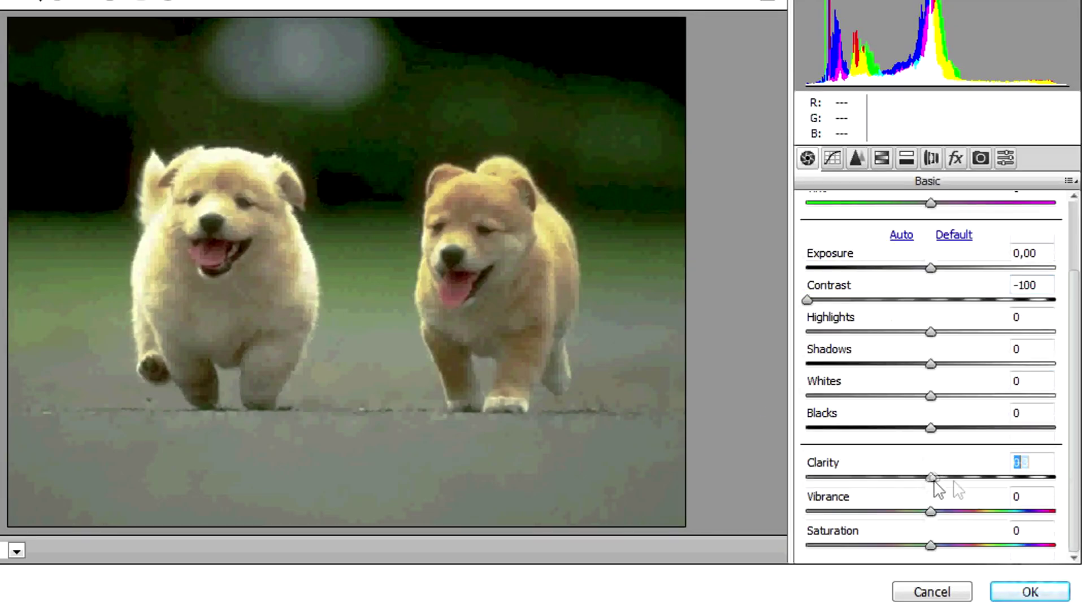
# Set Clarity +100, Vibrance +100 and Saturation −18, checking the Detail panel.
pyautogui.moveTo(931, 476); pyautogui.dragTo(1053, 477)
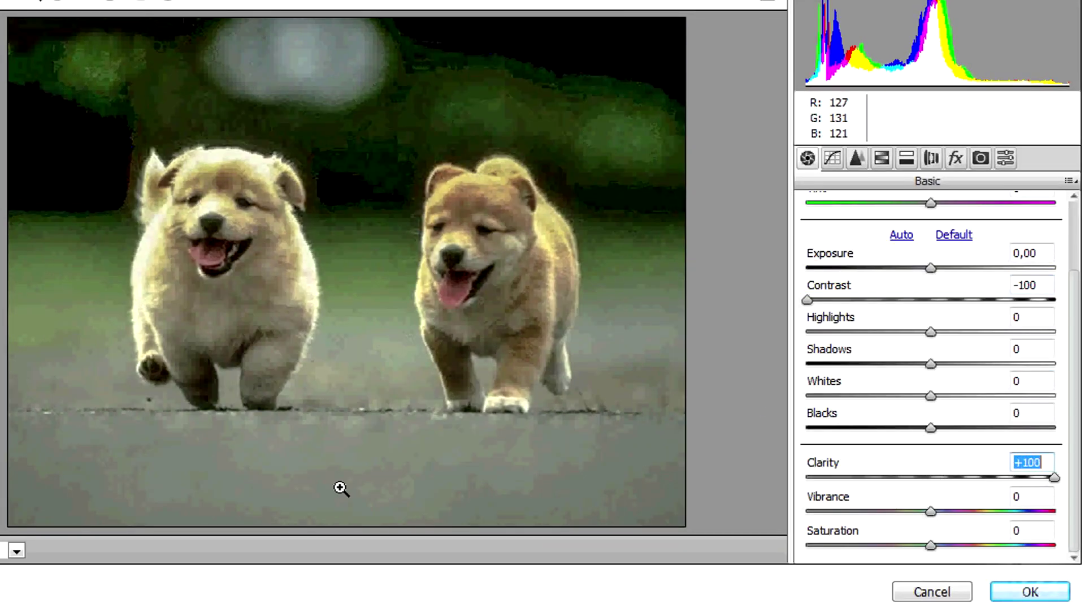
pyautogui.moveTo(931, 512); pyautogui.dragTo(1054, 512)
pyautogui.moveTo(931, 545); pyautogui.dragTo(908, 545)
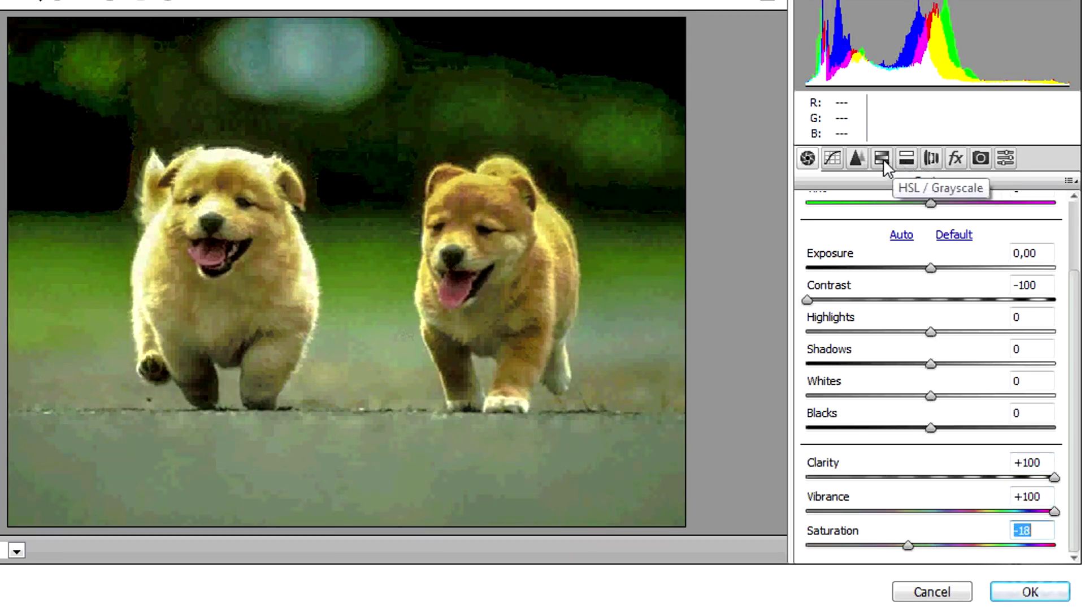
pyautogui.click(860, 156)
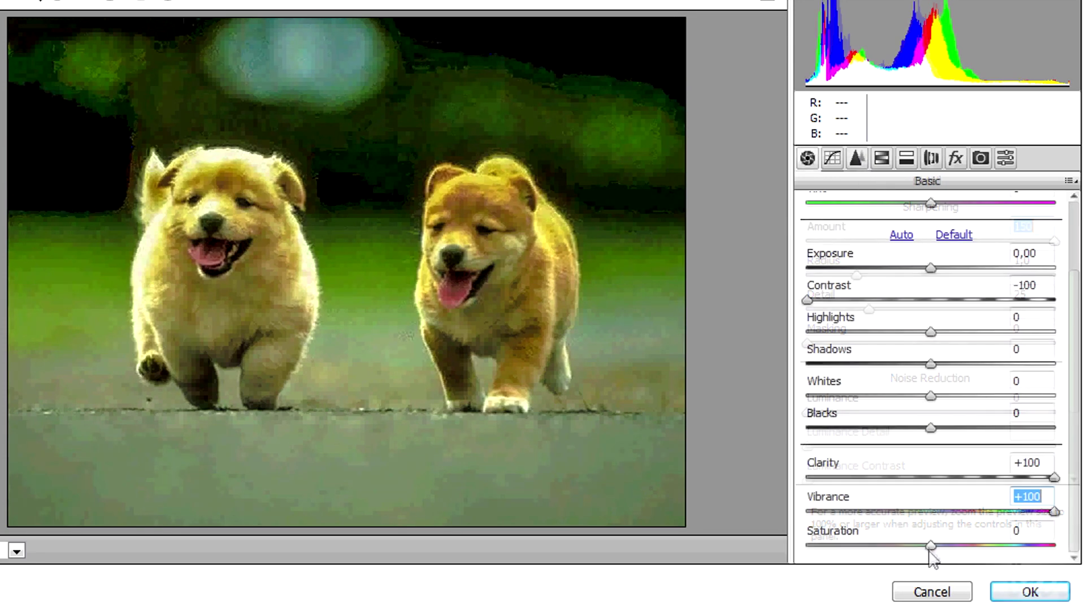
pyautogui.moveTo(917, 547); pyautogui.dragTo(902, 547)
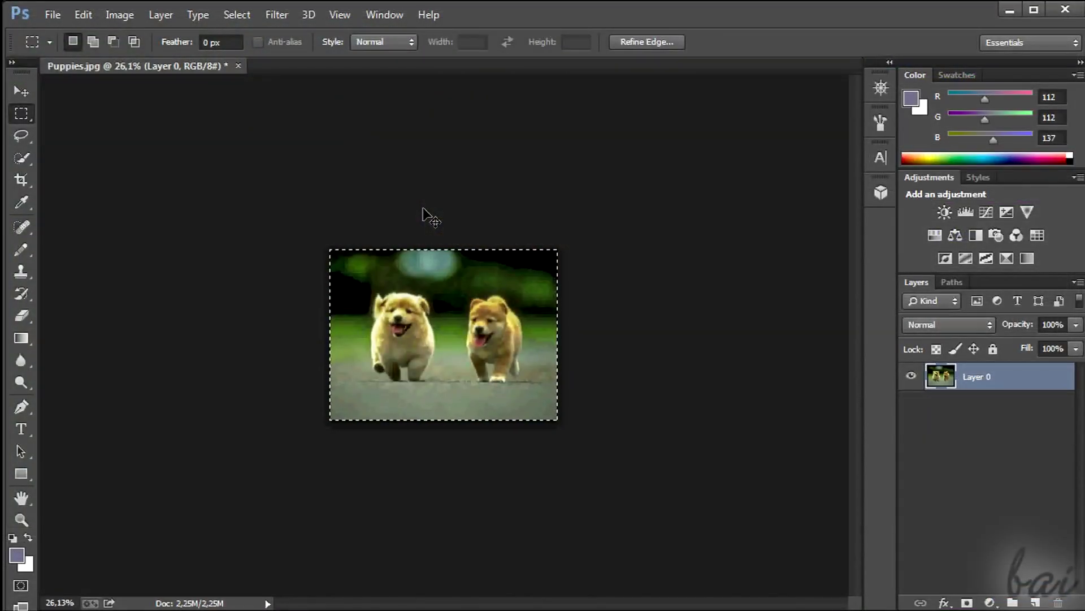
# Reapply the last filter and open the Filter Gallery's Artistic group.
pyautogui.hotkey('ctrl', 'z')
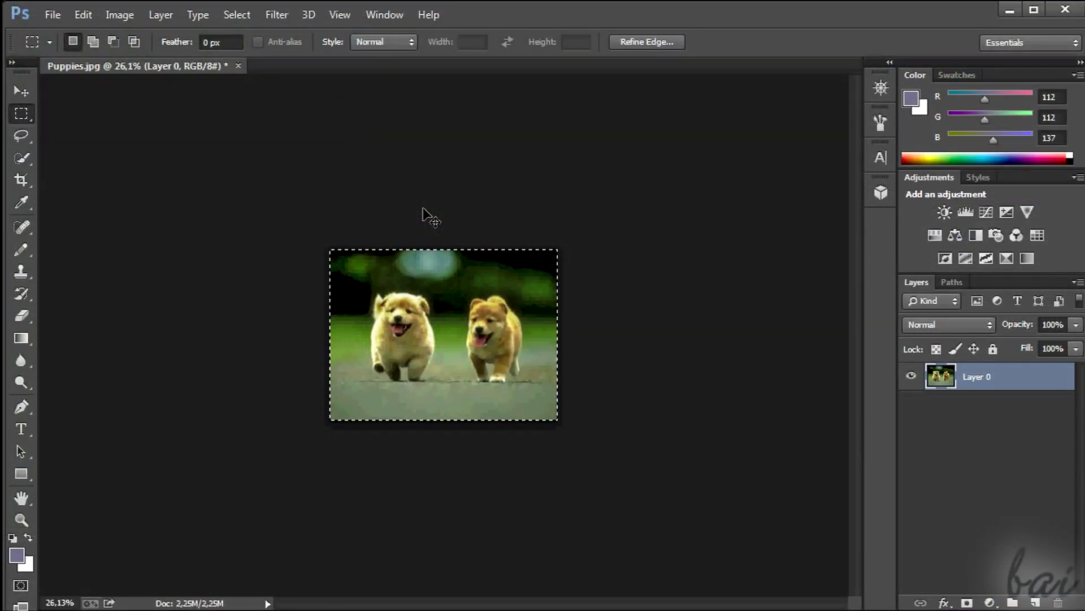
pyautogui.click(277, 14)
pyautogui.click(366, 97)
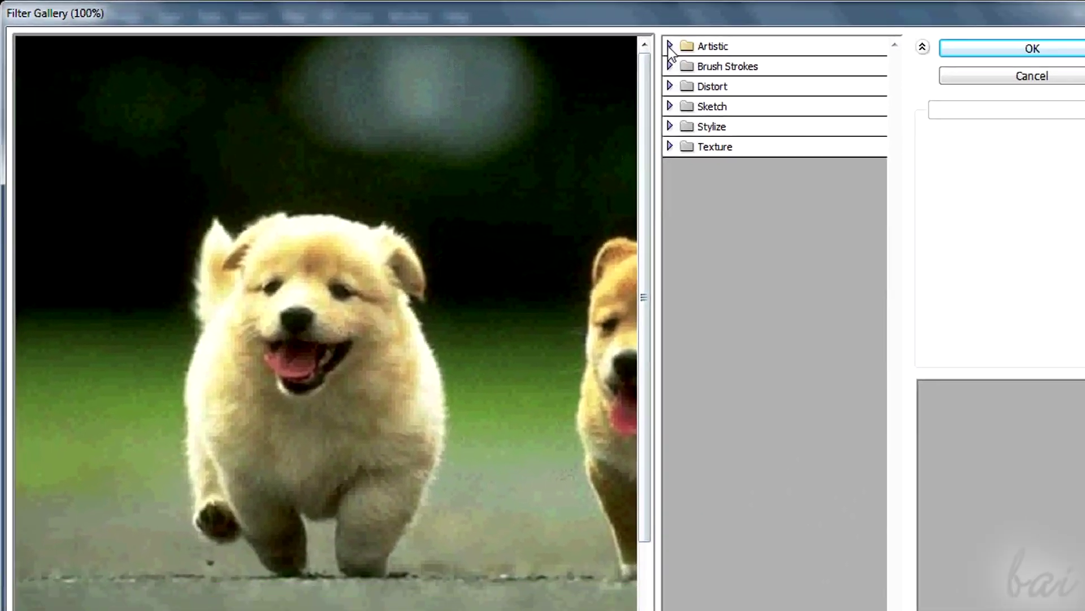
pyautogui.click(671, 47)
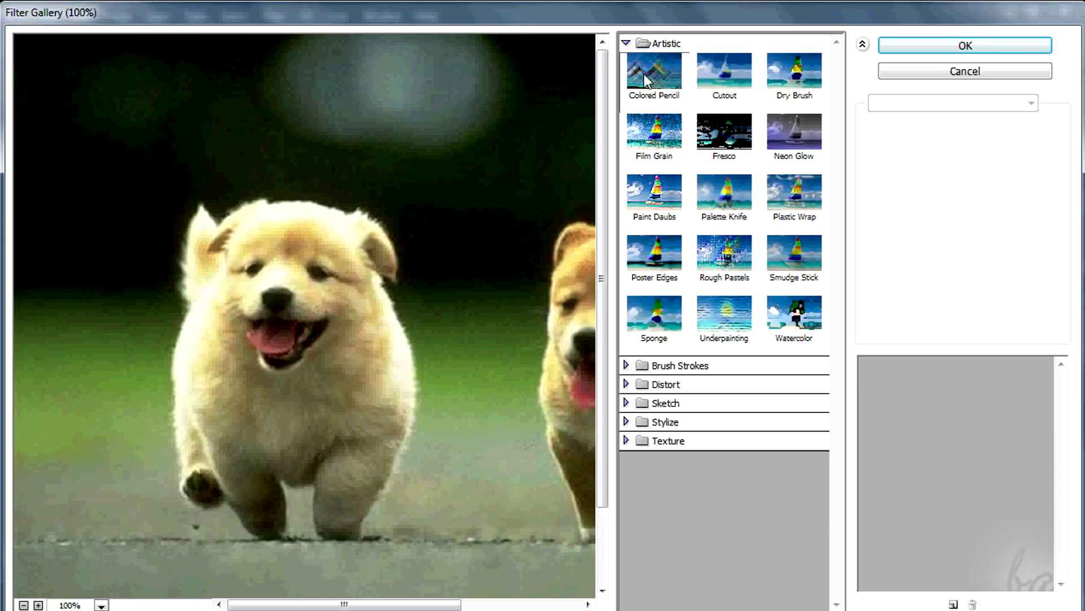
# Preview the Colored Pencil, Cutout, Dry Brush, Neon Glow and Fresco looks.
pyautogui.click(647, 77)
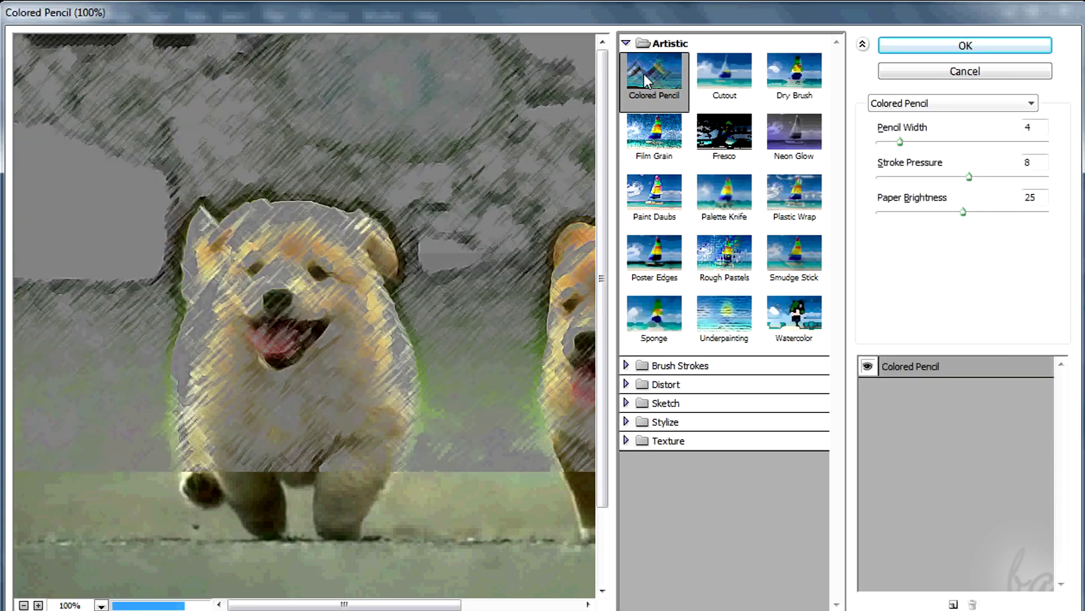
pyautogui.click(721, 81)
pyautogui.click(782, 87)
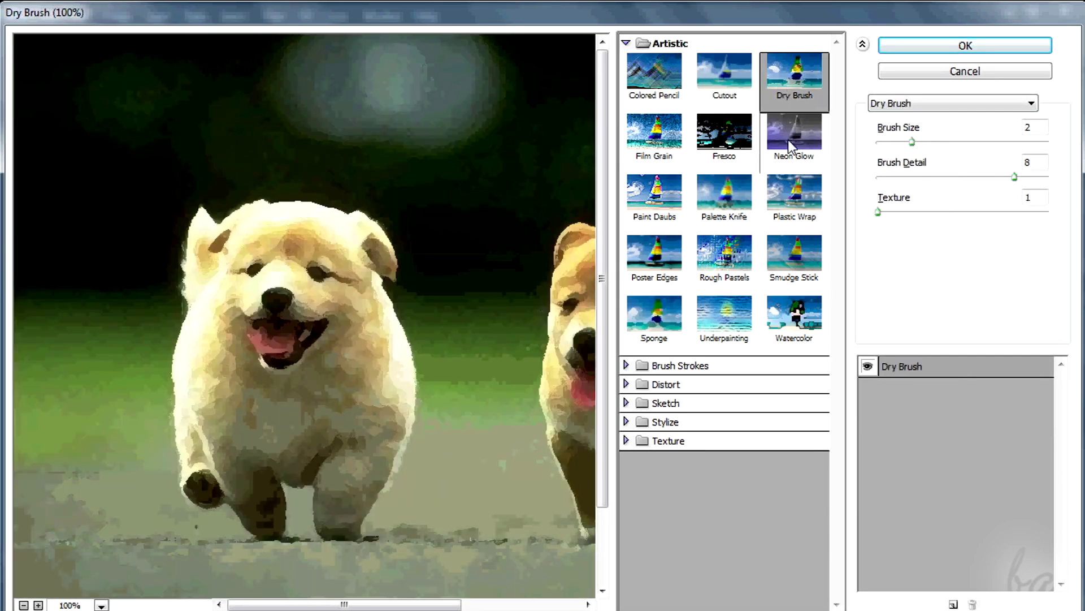
pyautogui.click(791, 140)
pyautogui.click(724, 138)
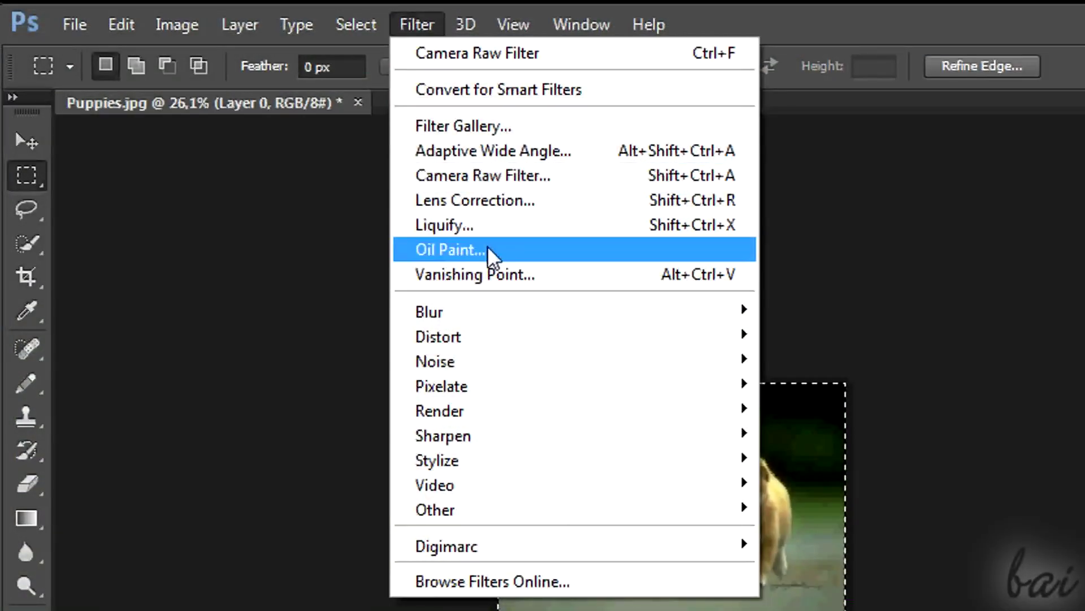
# Preview Oil Paint with raised Stylization, Cleanliness and Scale.
pyautogui.click(488, 250)
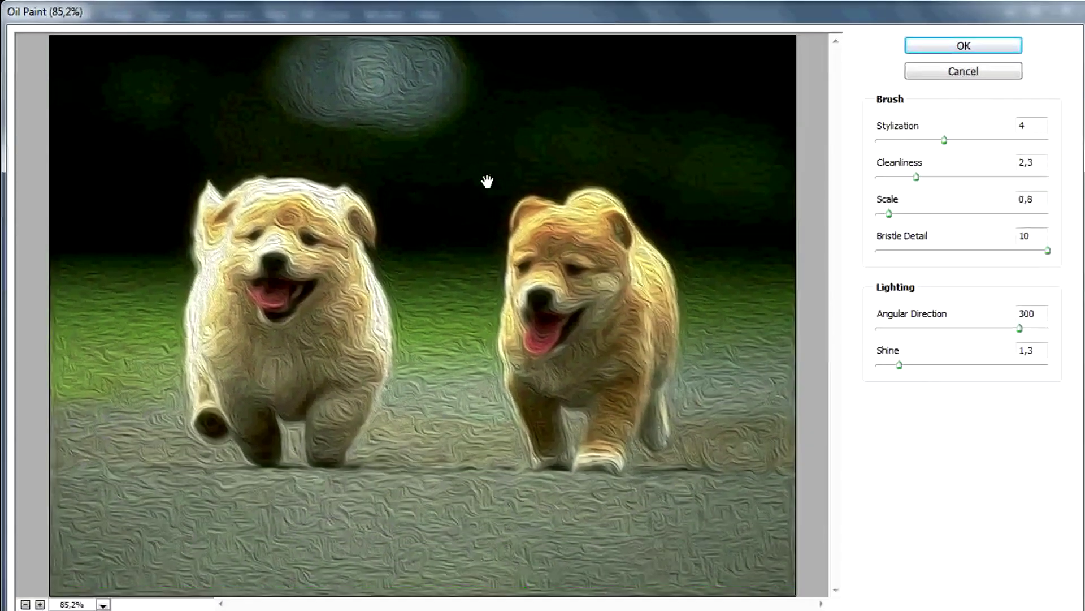
pyautogui.moveTo(944, 141); pyautogui.dragTo(1018, 141)
pyautogui.moveTo(916, 177); pyautogui.dragTo(1019, 178)
pyautogui.moveTo(890, 214)
pyautogui.mouseDown()
pyautogui.moveTo(1015, 214)
pyautogui.moveTo(912, 214)
pyautogui.mouseUp()
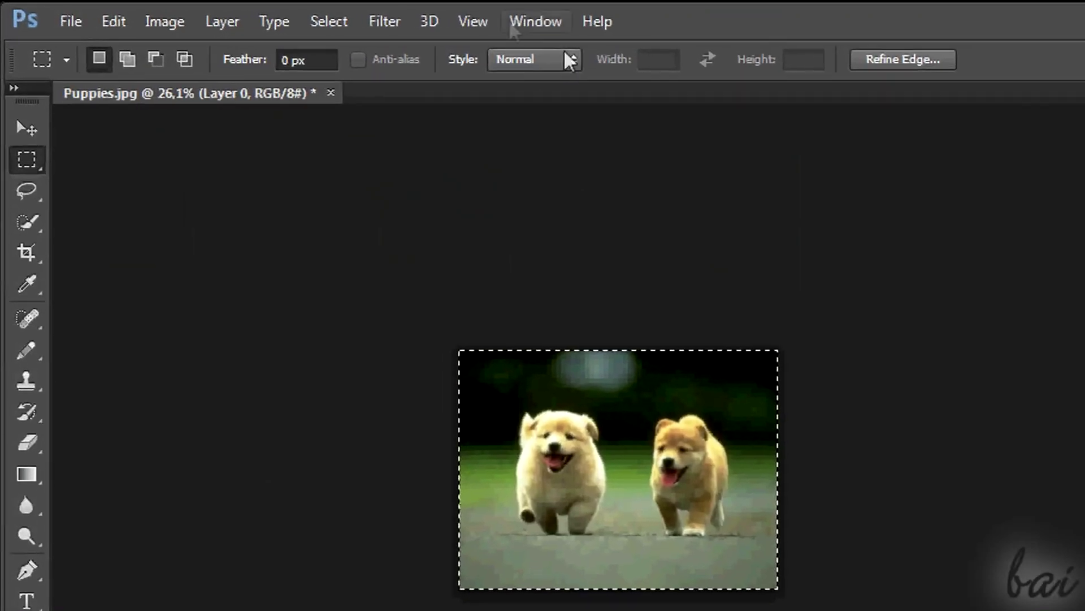
# Open Liquify, smear the left puppy's head, then Restore All.
pyautogui.click(439, 24)
pyautogui.click(492, 222)
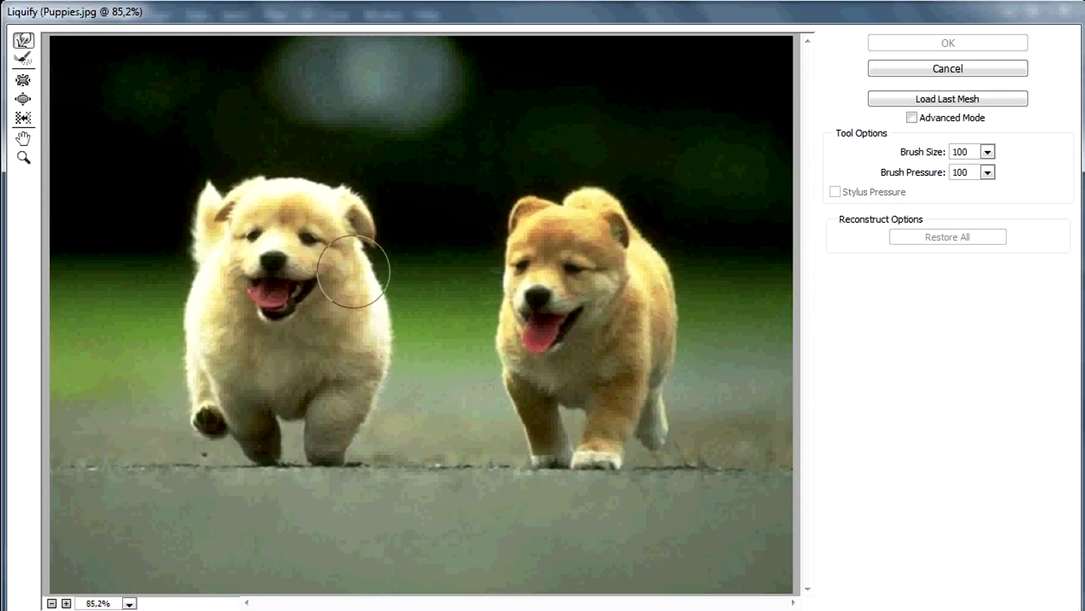
pyautogui.moveTo(339, 178); pyautogui.dragTo(141, 376)
pyautogui.click(948, 237)
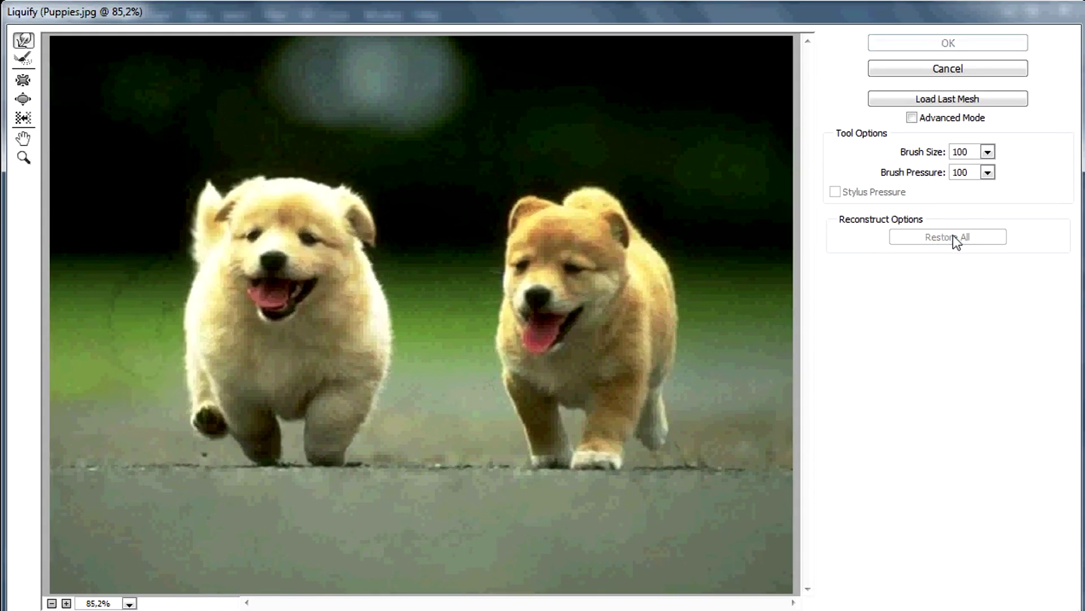
# Pucker the left puppy's face, bloat the right puppy's nose, and push the left ear outward.
pyautogui.click(23, 81)
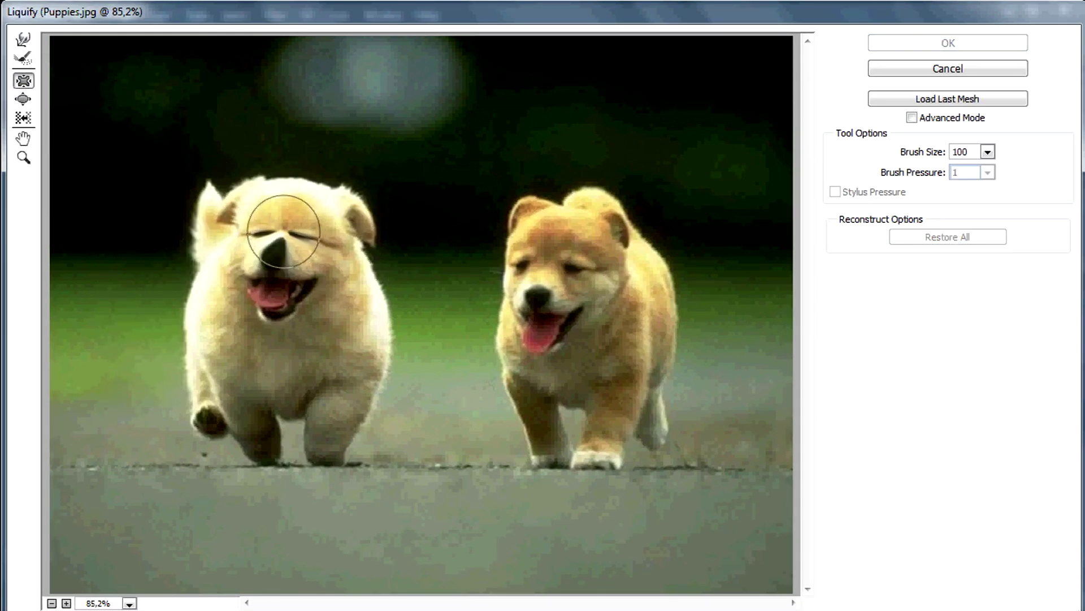
pyautogui.click(285, 230)
pyautogui.press('r')
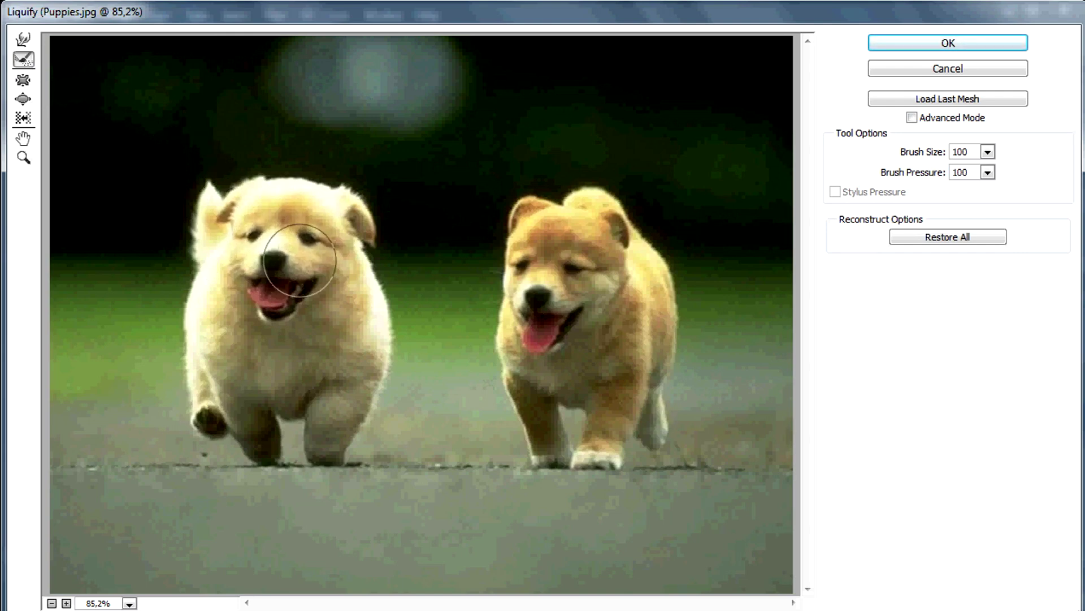
pyautogui.click(23, 98)
pyautogui.click(535, 296)
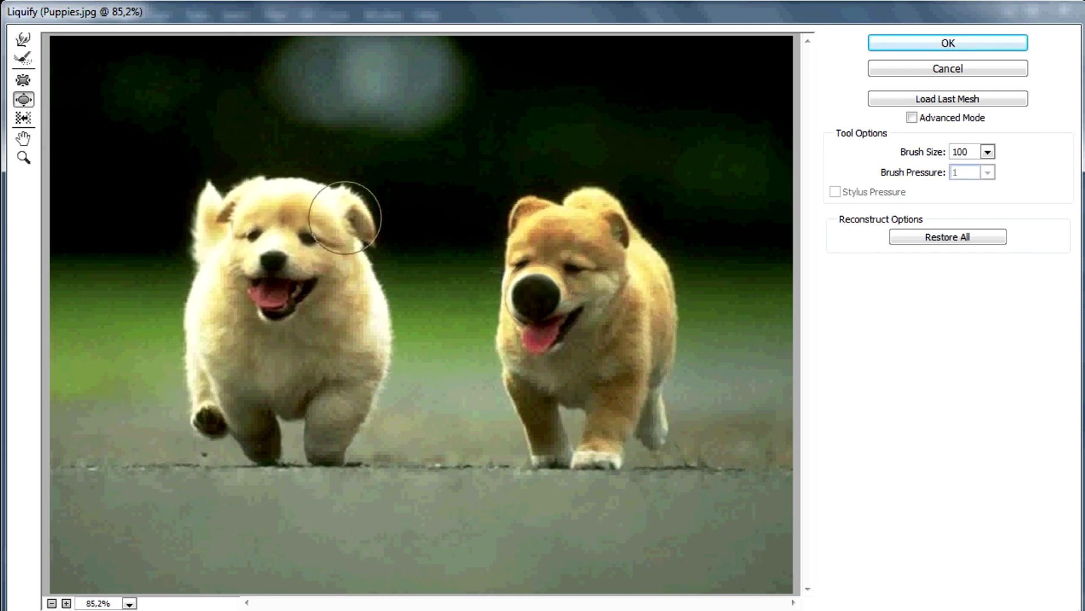
pyautogui.click(23, 118)
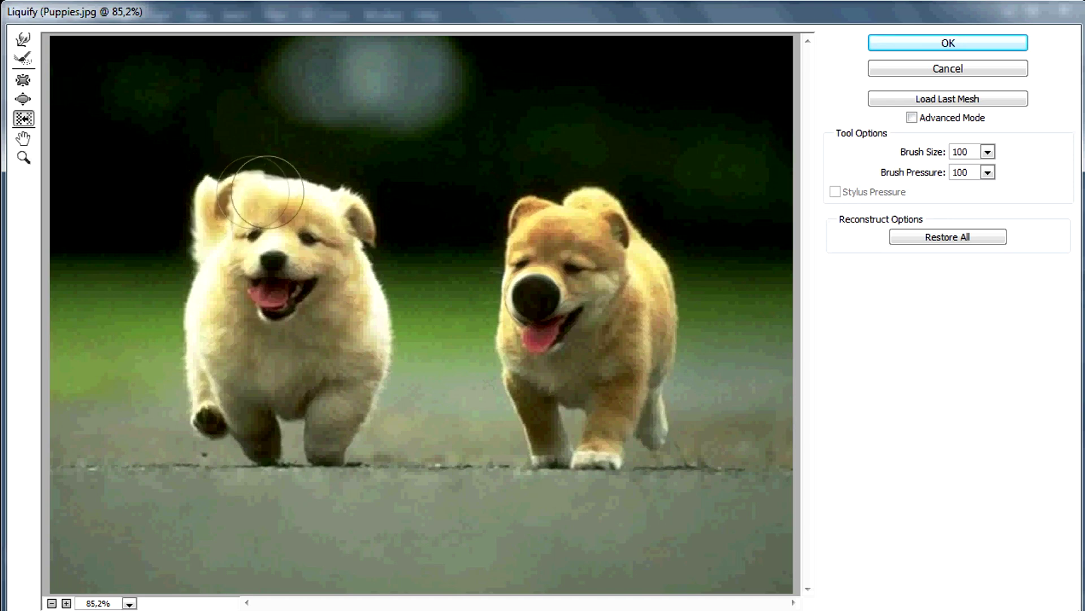
pyautogui.moveTo(264, 189); pyautogui.dragTo(373, 204)
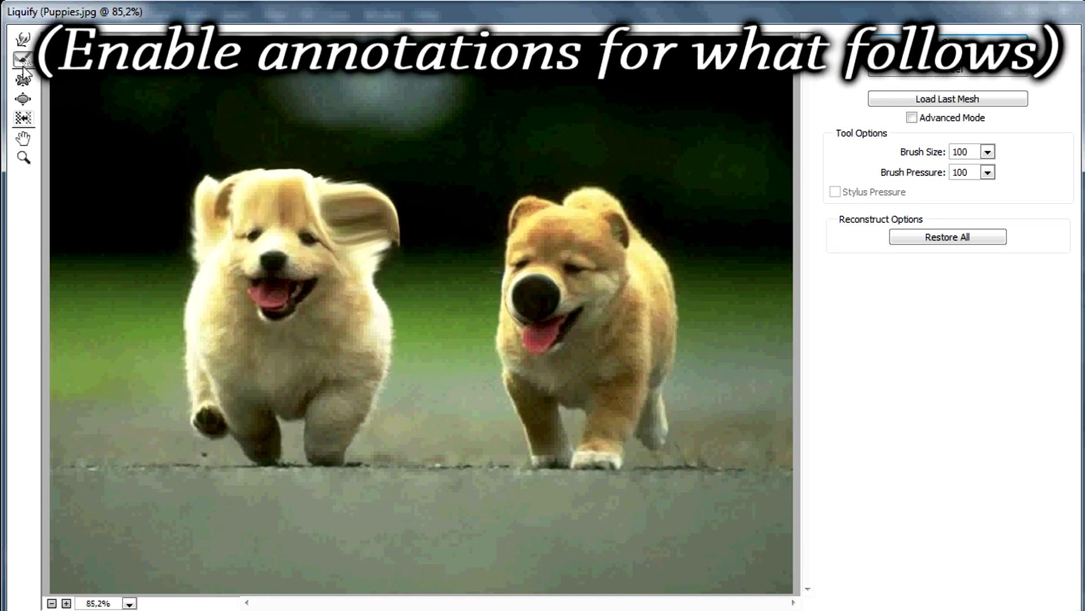